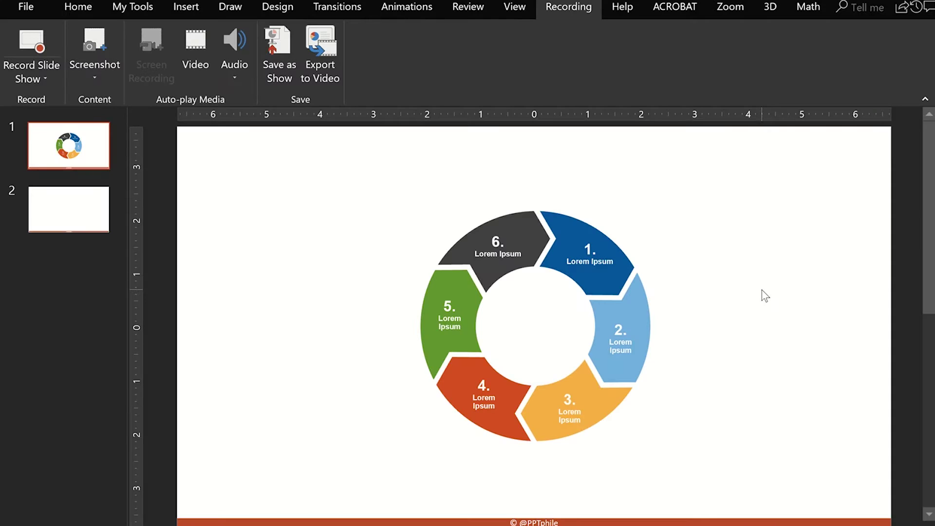
Step: On slide 2, draw a centred 4.41-inch blue hollow circle and widen its hole
click(89, 221)
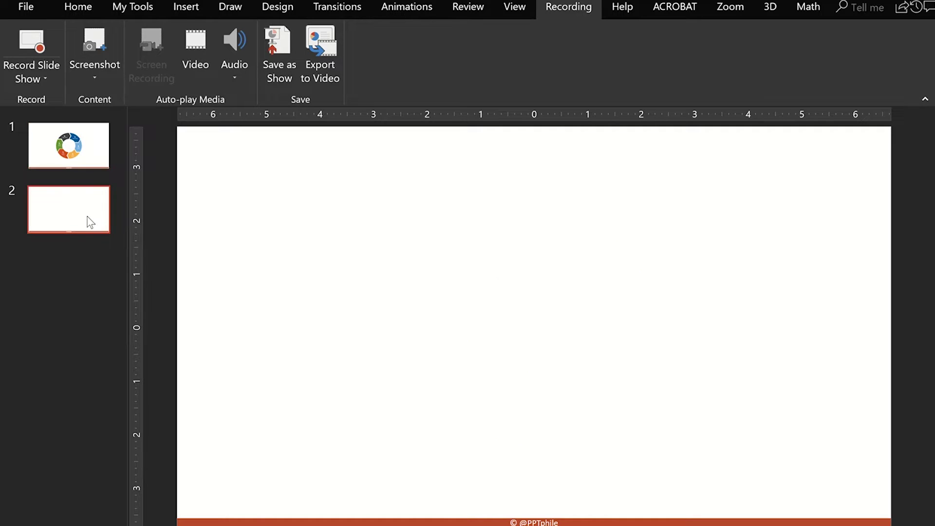
click(194, 9)
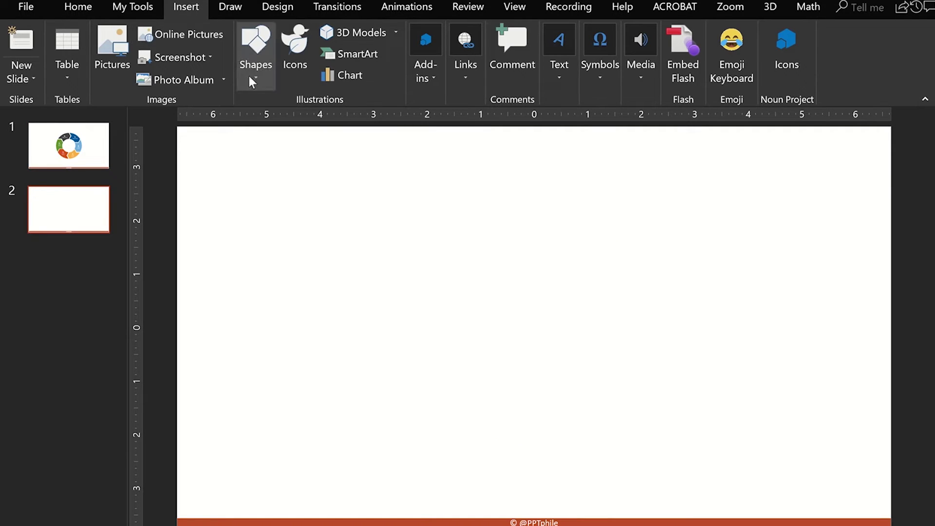
click(252, 78)
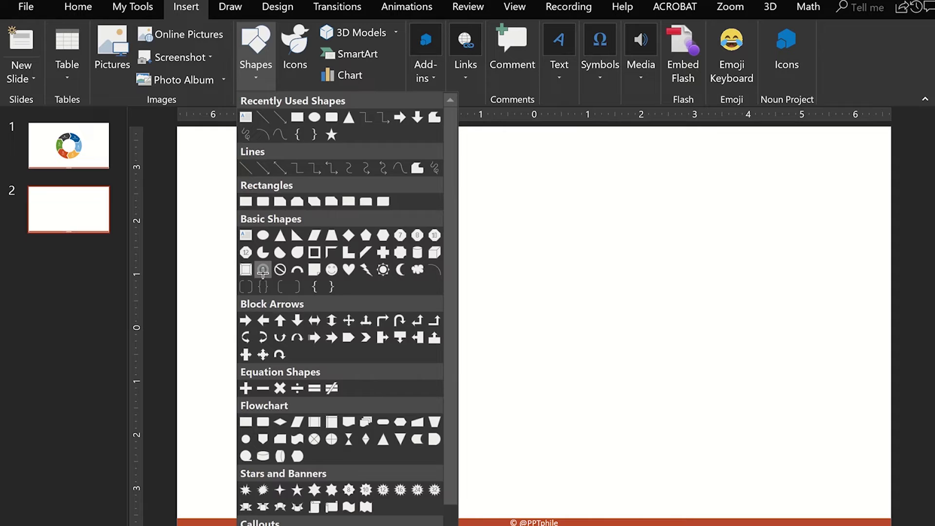
click(109, 264)
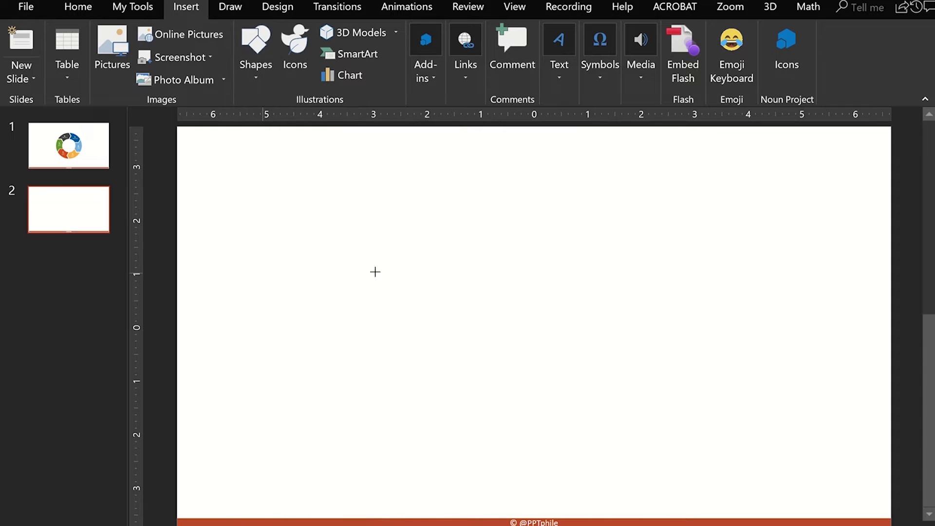
drag(452, 213, 692, 431)
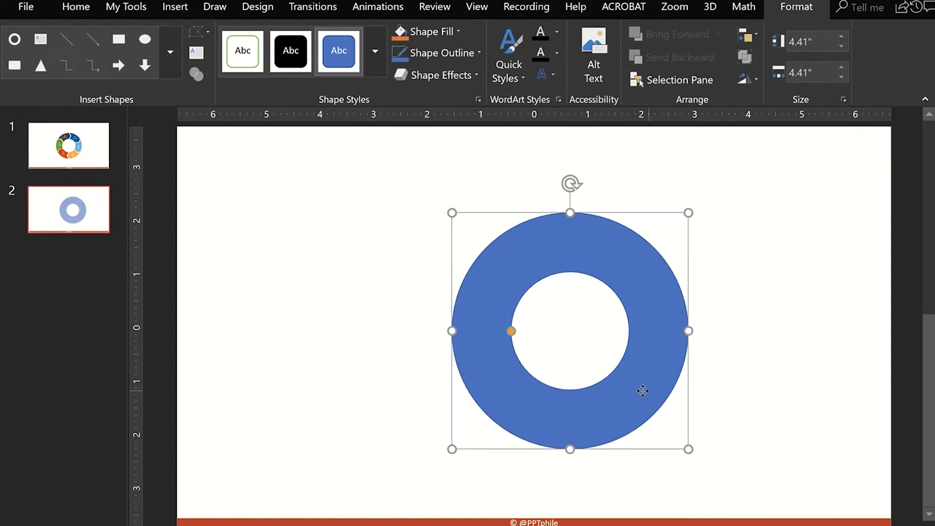
drag(643, 390, 608, 384)
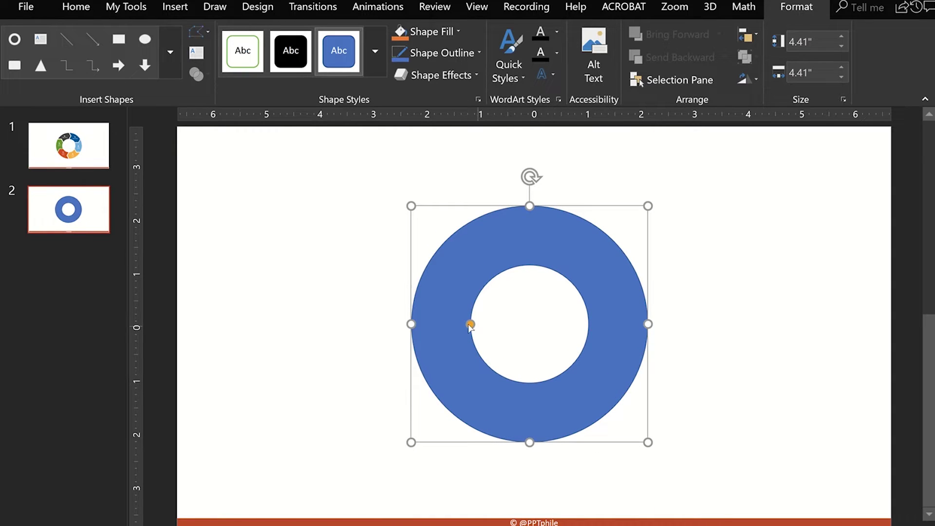
drag(468, 325, 459, 326)
click(640, 187)
Step: Draw a chevron arrow left of the ring and remove its outline
click(191, 9)
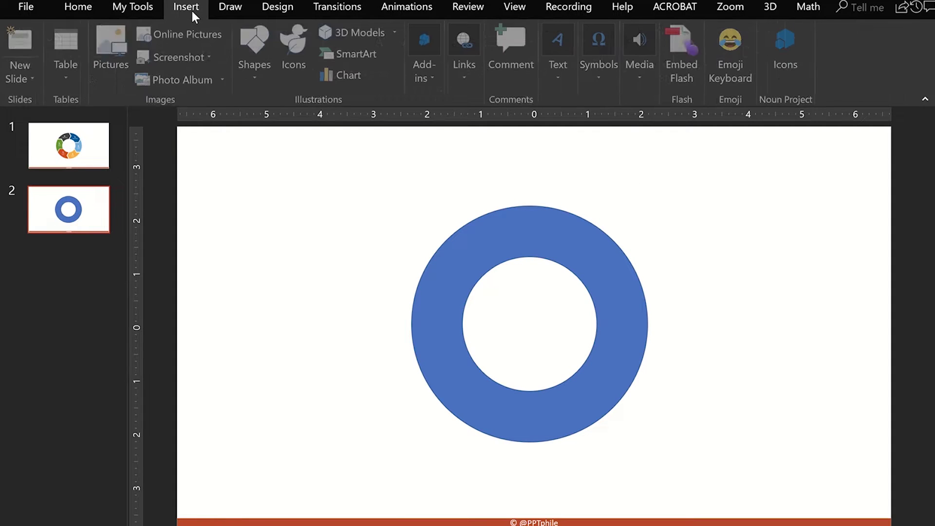
click(262, 81)
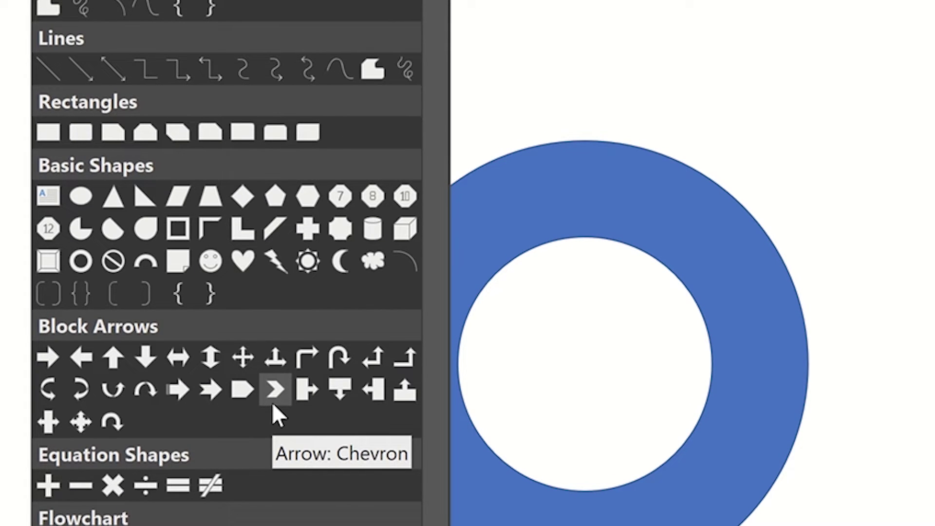
click(274, 403)
drag(251, 265, 314, 328)
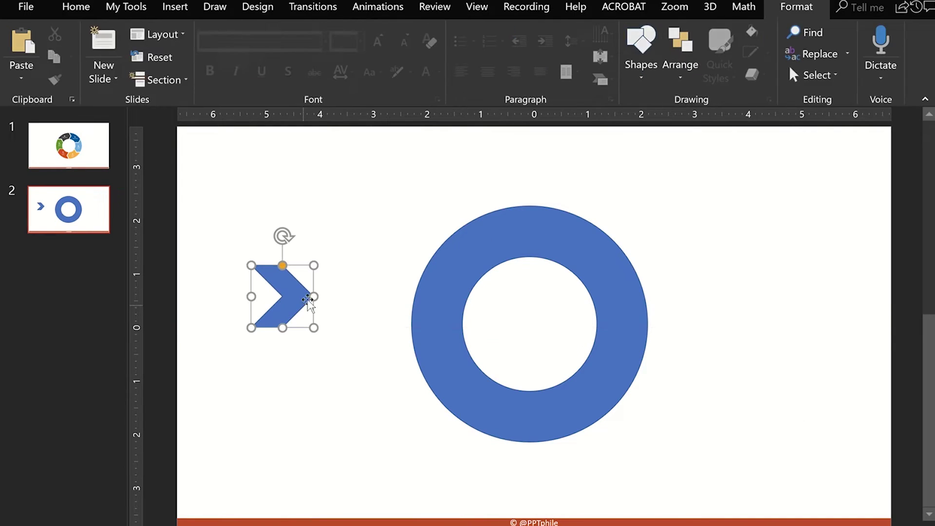
click(77, 8)
click(767, 52)
click(794, 218)
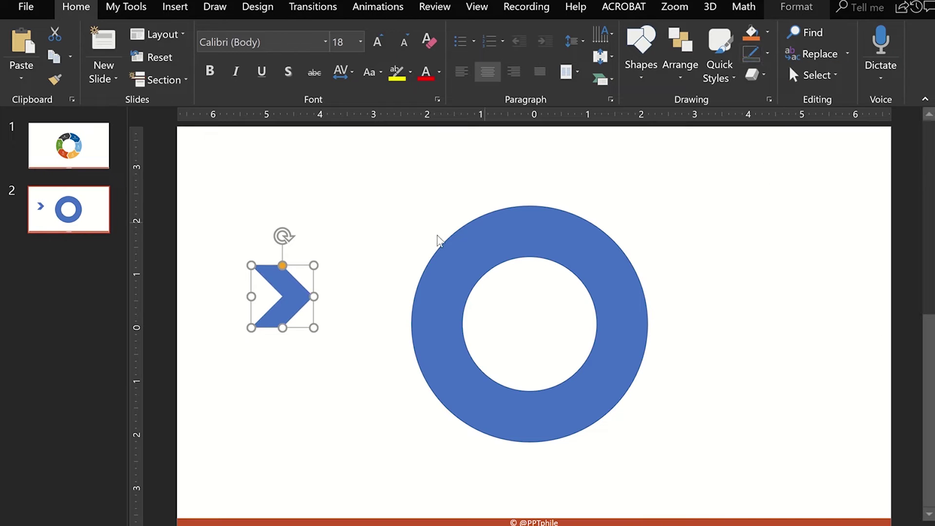
Step: Narrow the chevron to about half width, set No Fill, and place it on the ring's top
drag(314, 296, 277, 296)
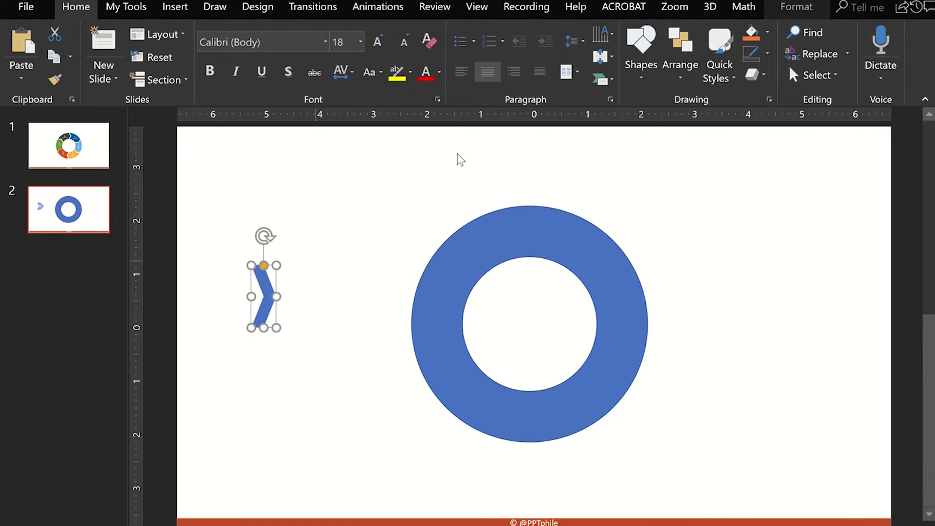
click(770, 35)
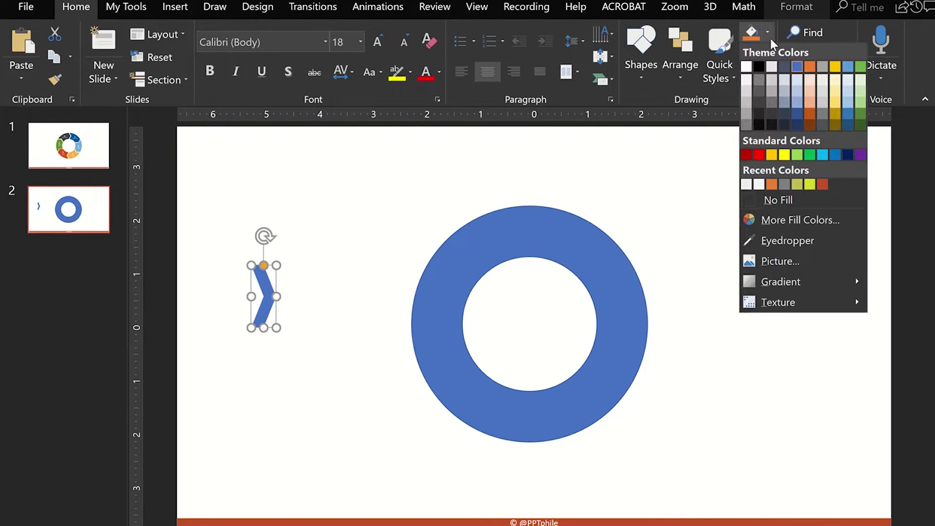
click(778, 199)
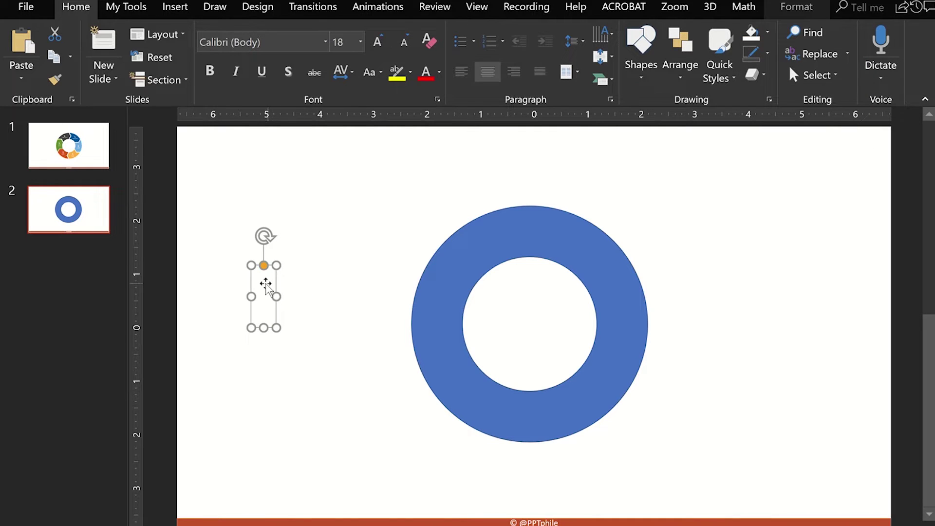
drag(266, 284, 534, 206)
click(611, 198)
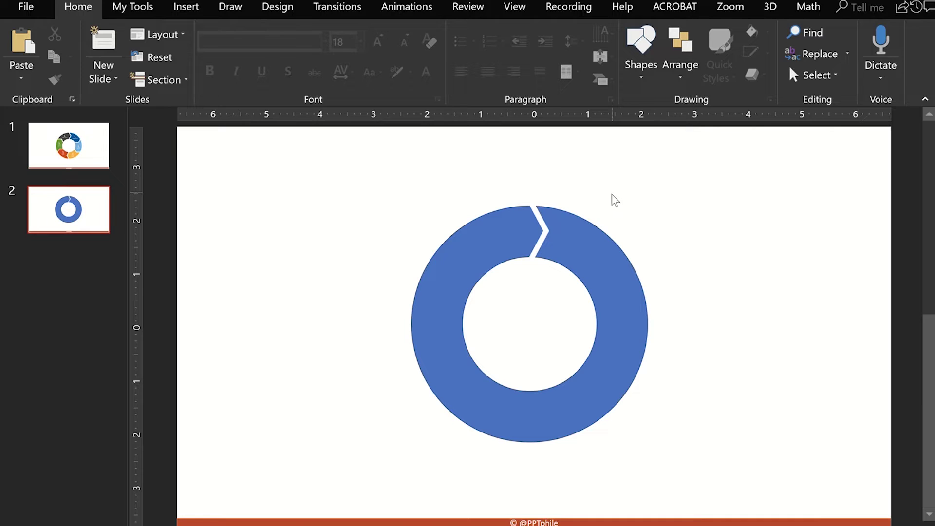
Step: Select the chevron sitting on top of the ring
click(541, 223)
click(545, 225)
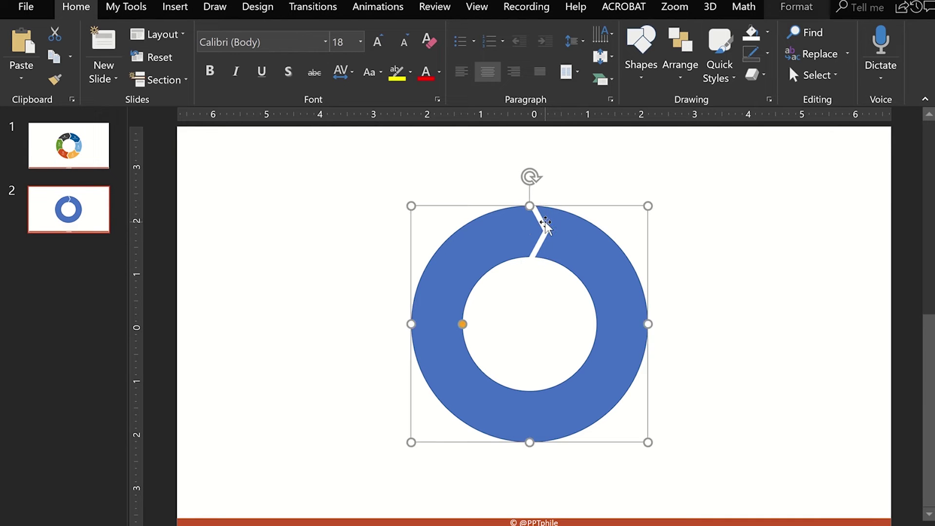
click(541, 223)
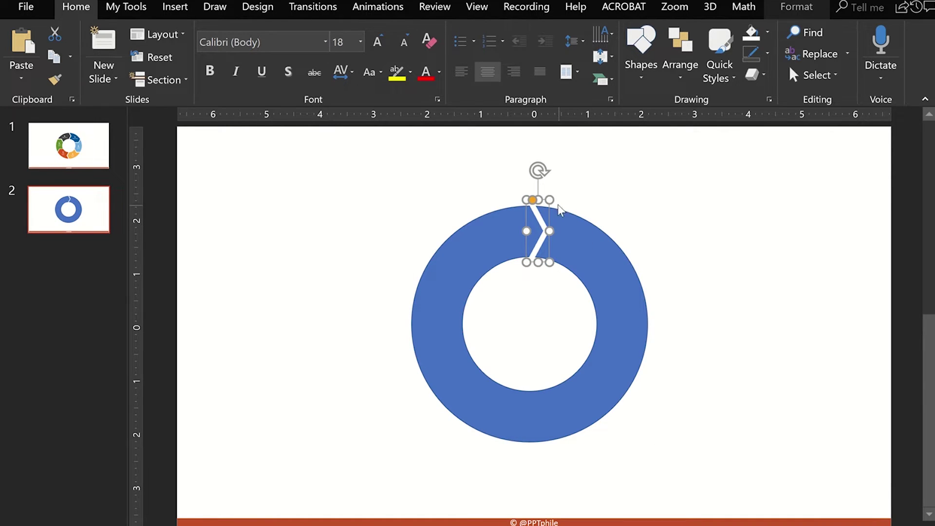
click(768, 34)
click(603, 163)
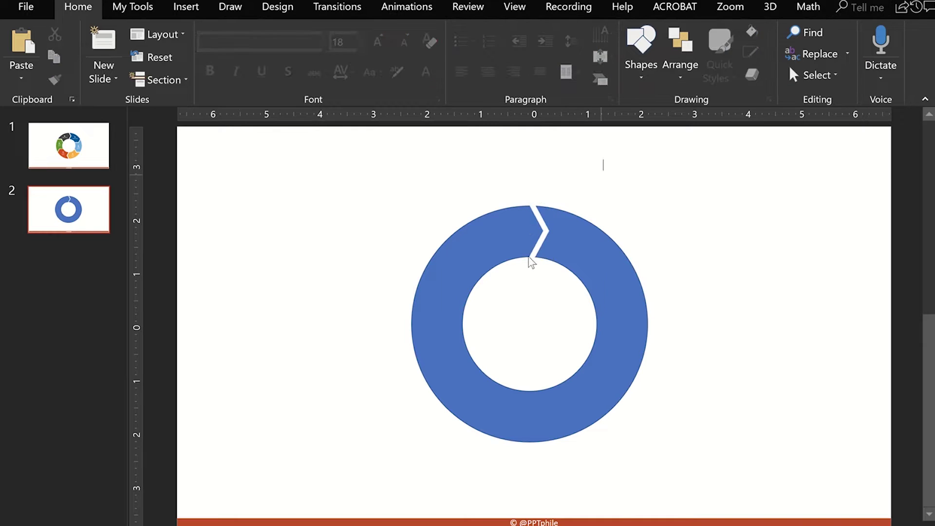
click(530, 256)
shift+click(558, 216)
click(569, 185)
click(544, 220)
Step: Copy the chevron to the bottom of the ring and flip it horizontally
drag(545, 222, 546, 410)
click(126, 7)
click(804, 75)
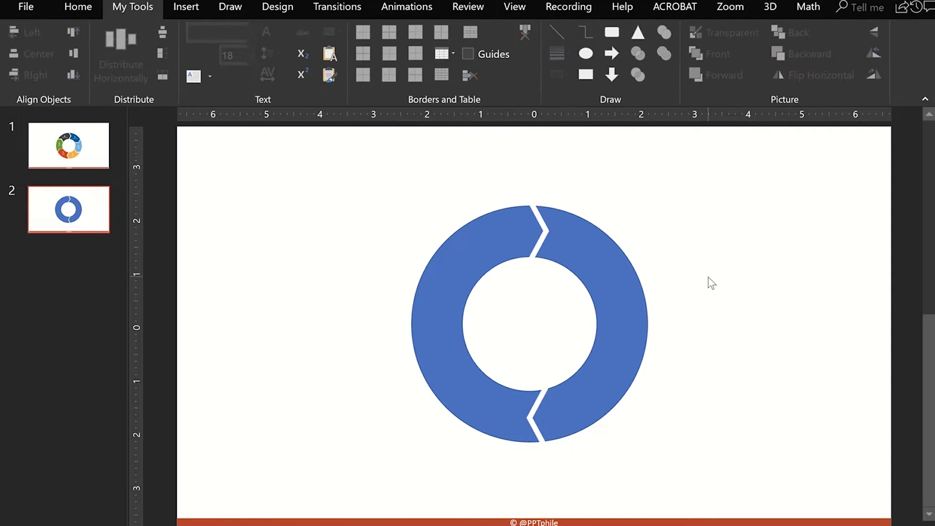
key(Left)
key(Left)
click(728, 367)
Step: Group both chevrons and rotate a duplicate group horizontally for cuts at 9 and 3 o'clock
drag(582, 177, 471, 482)
key(ctrl+g)
key(ctrl+c)
key(ctrl+v)
drag(562, 296, 608, 286)
click(879, 55)
drag(685, 299, 636, 303)
click(706, 258)
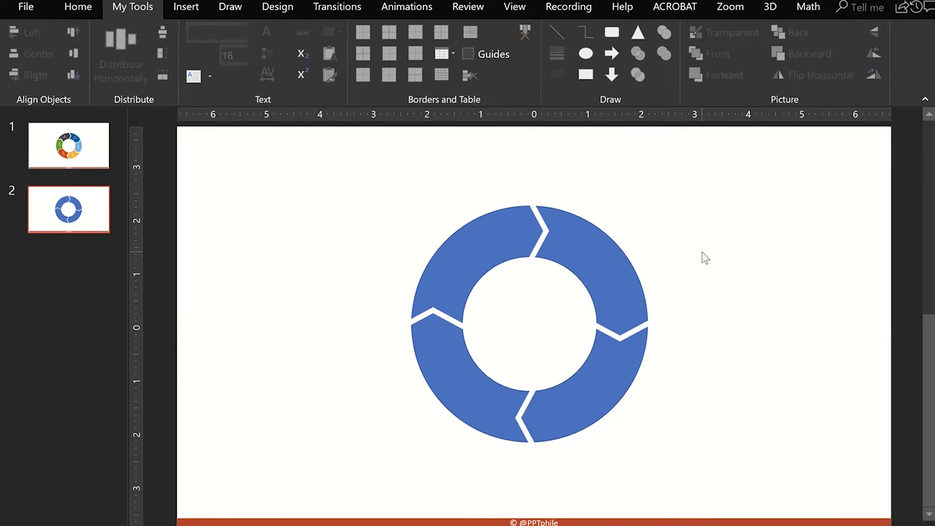
Step: Duplicate the chevron group again and rotate the groups so six cuts spread evenly
click(648, 328)
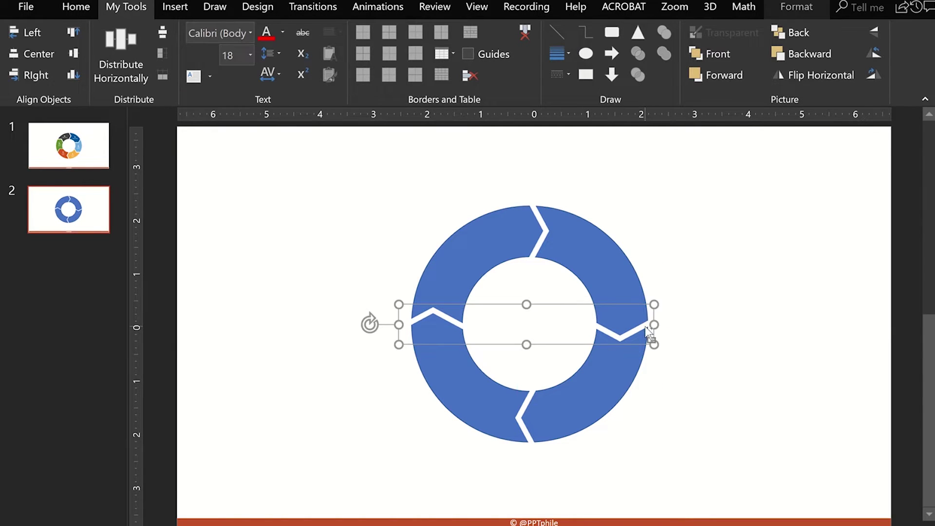
key(ctrl+d)
drag(636, 342, 644, 302)
drag(372, 294, 372, 319)
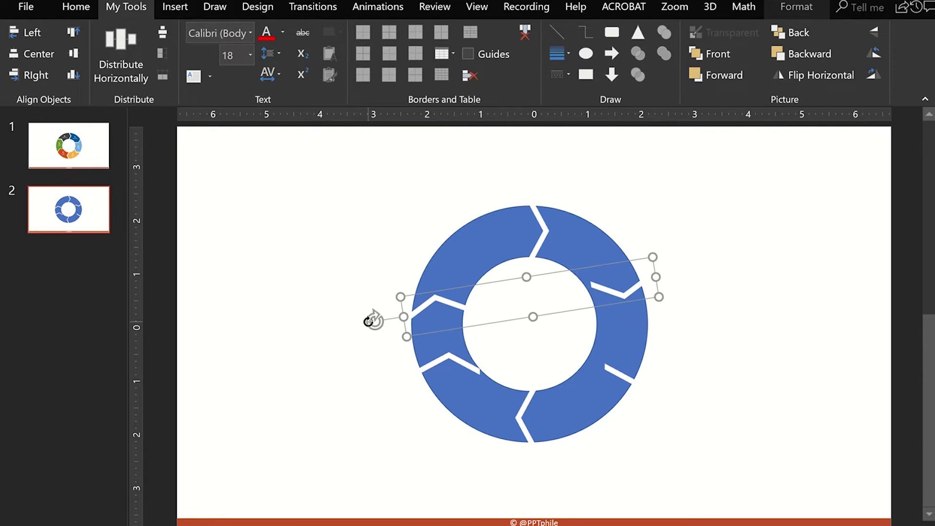
click(766, 309)
click(634, 291)
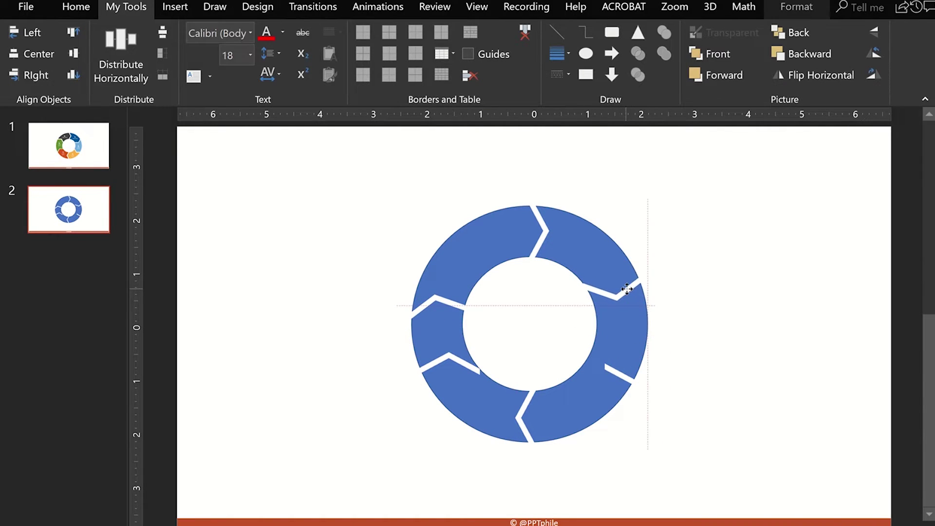
drag(561, 292, 564, 320)
click(736, 245)
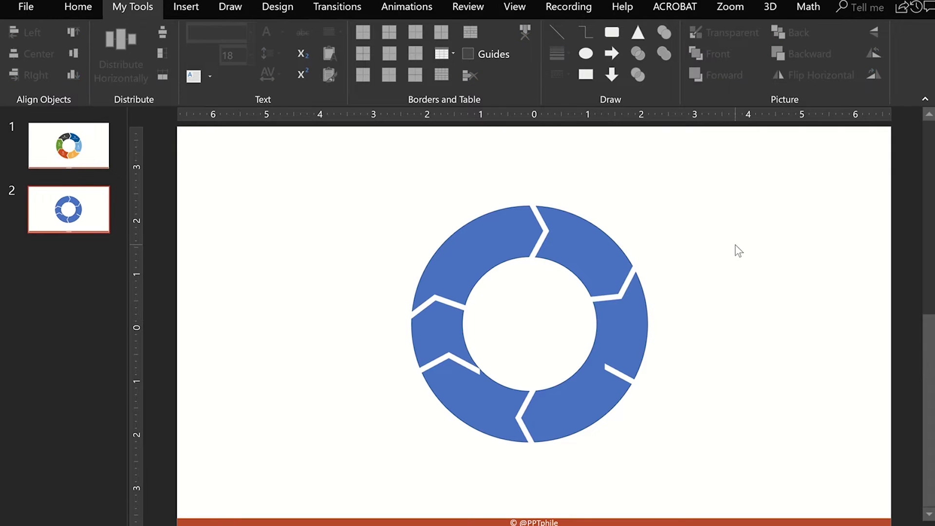
click(583, 223)
Step: Delete the extra solid donut overlapping the ring
drag(598, 215, 745, 211)
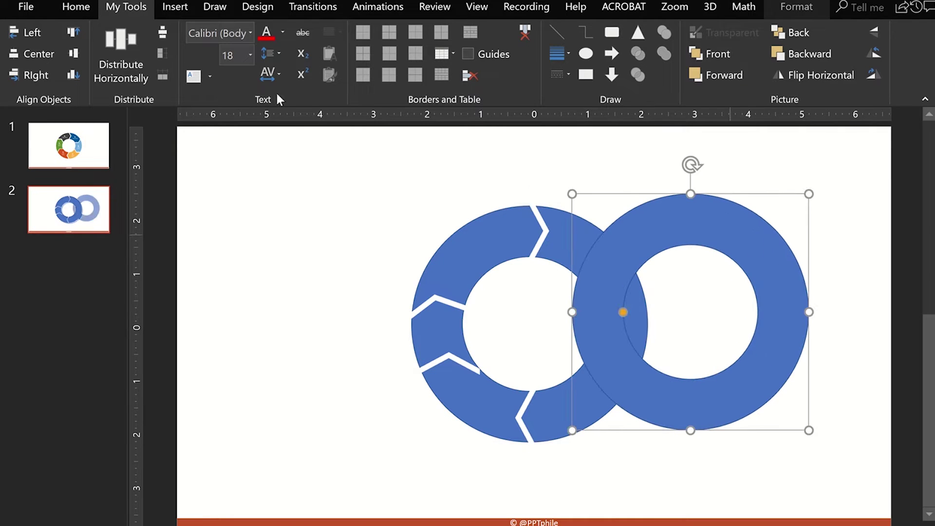
click(76, 6)
key(Delete)
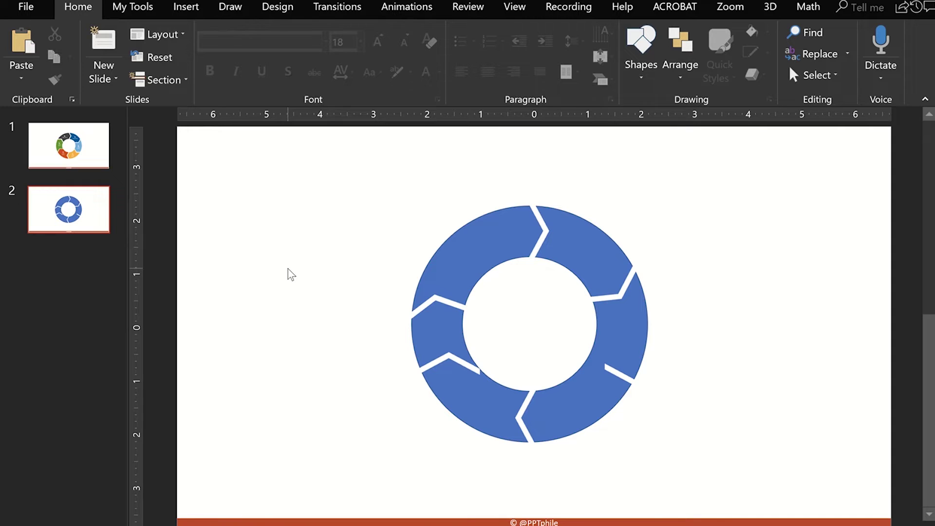
Step: Move the left chevron up and rotate it about 30° clockwise
click(448, 303)
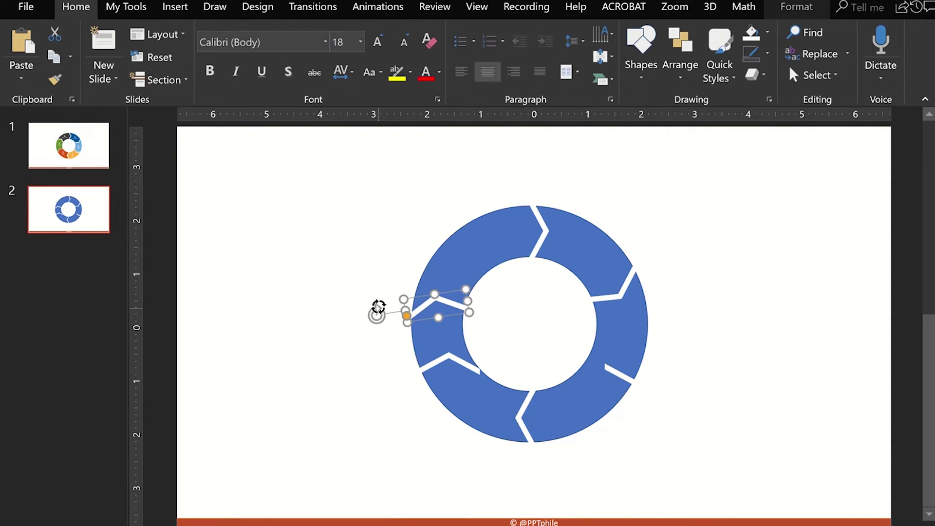
drag(426, 304, 438, 271)
drag(388, 273, 441, 269)
click(761, 266)
Step: Ungroup the lower chevron pair and nudge the upper-right chevron slightly up-left
drag(622, 376, 554, 352)
key(ctrl+shift+g)
click(670, 396)
click(619, 375)
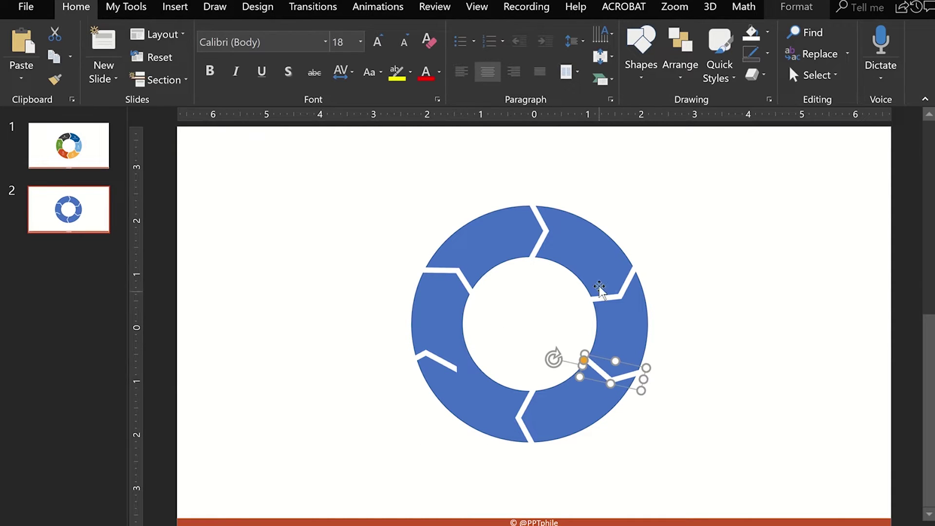
click(617, 293)
drag(619, 296, 615, 289)
click(654, 343)
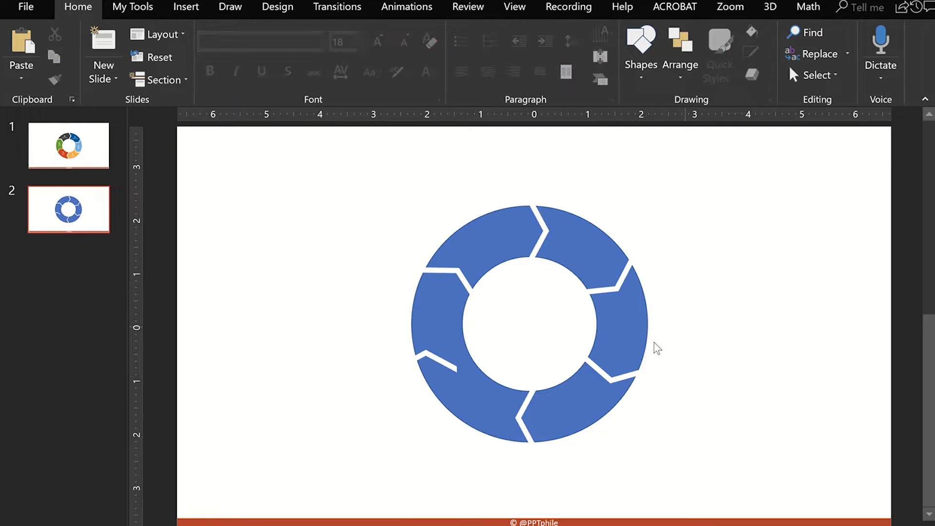
Step: Shift the lower-left chevron right and rotate it about 30° counter-clockwise
click(450, 366)
drag(455, 363, 486, 369)
drag(395, 366, 403, 395)
mouse_move(461, 362)
mouse_down()
mouse_move(453, 368)
mouse_move(449, 360)
mouse_up()
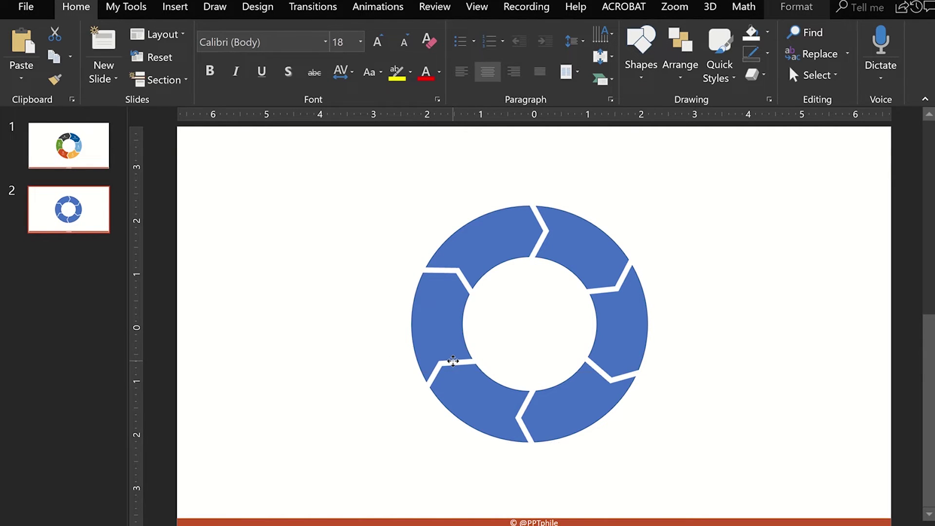
click(393, 325)
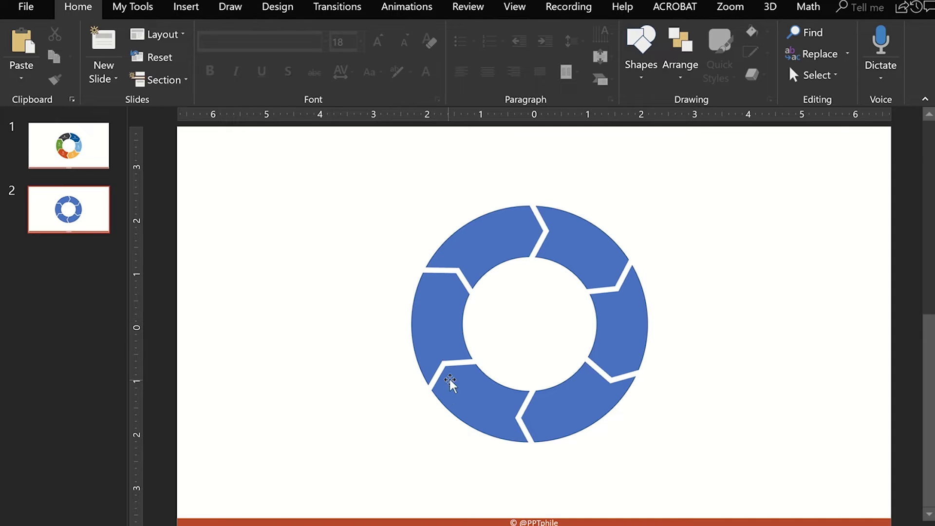
click(438, 364)
click(360, 355)
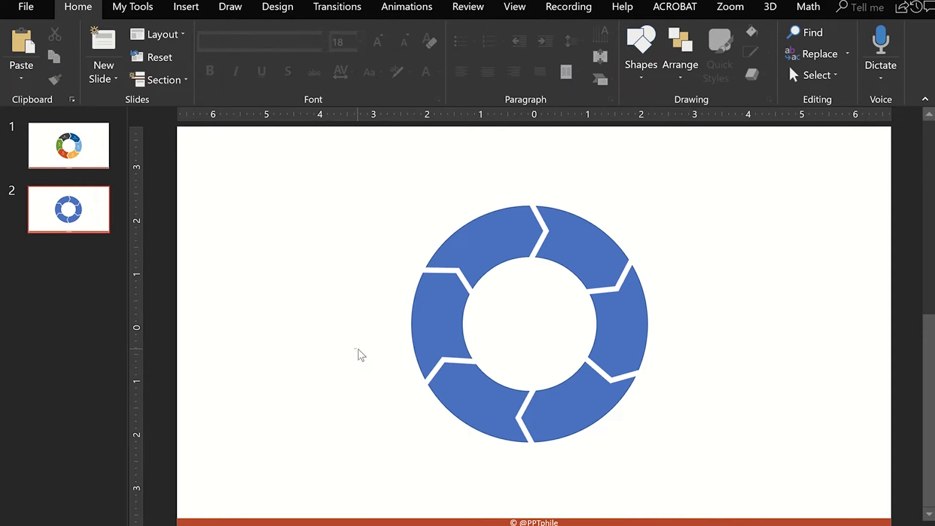
Step: Rotate the lower-right gap piece to match the ring and nudge the upper-left piece left
click(621, 378)
drag(553, 359, 554, 351)
click(701, 332)
drag(507, 321, 361, 236)
key(Left)
key(Left)
click(362, 237)
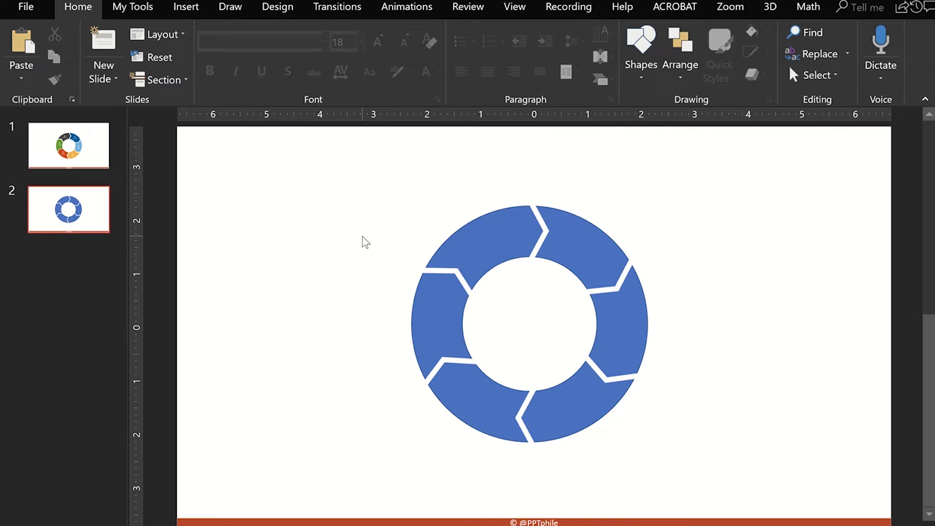
drag(311, 160, 721, 491)
Step: Copy slide 2 and paste it as slide 3, then select all its ring shapes
click(721, 349)
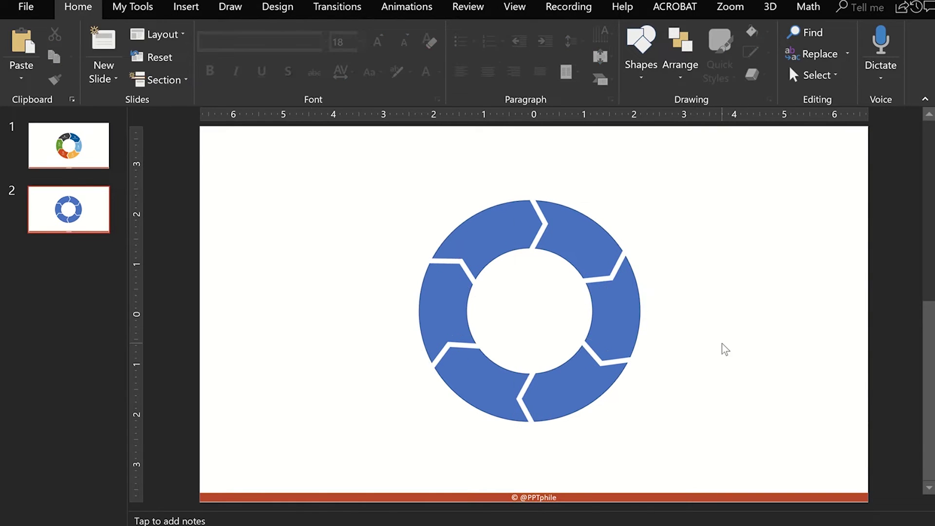
drag(722, 165, 286, 460)
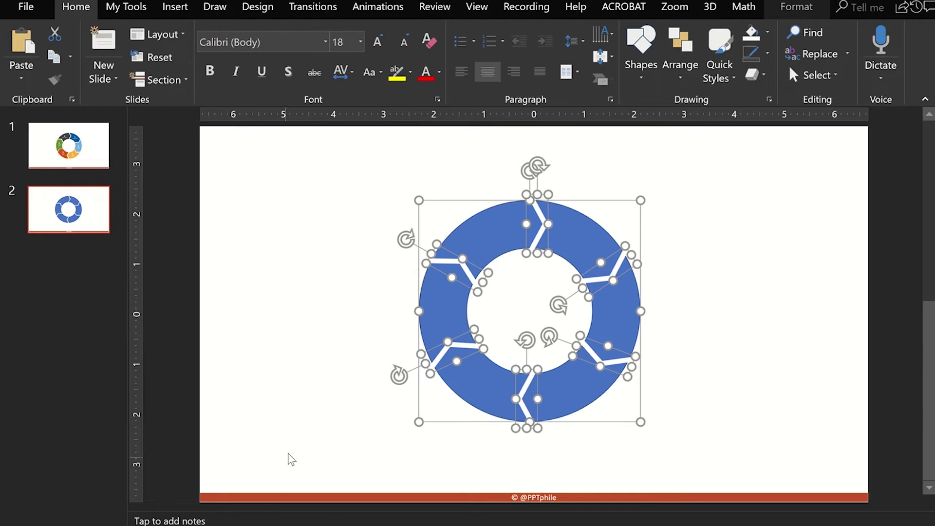
click(83, 221)
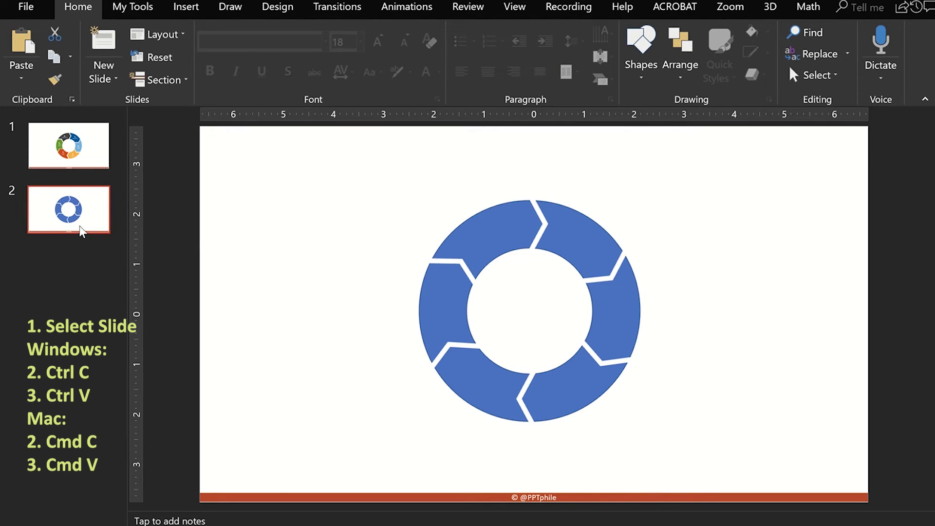
key(ctrl+c)
key(ctrl+v)
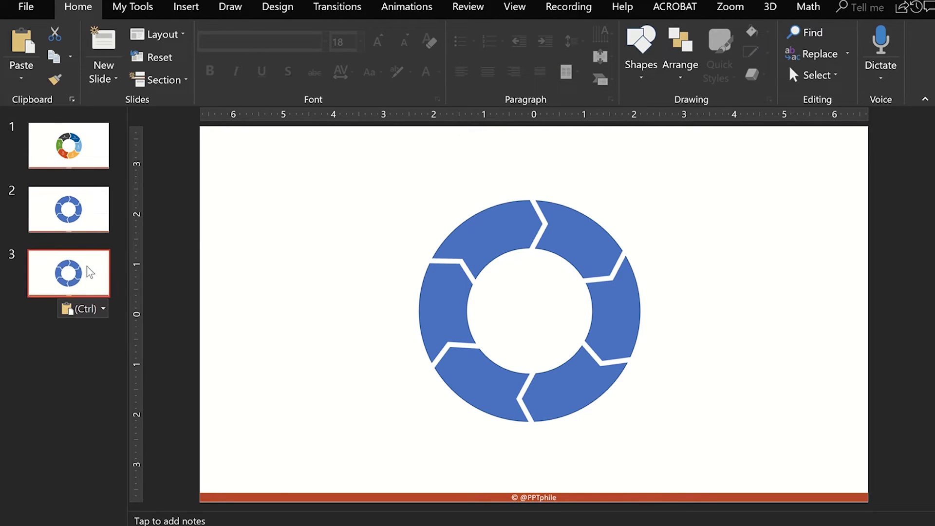
drag(290, 168, 725, 442)
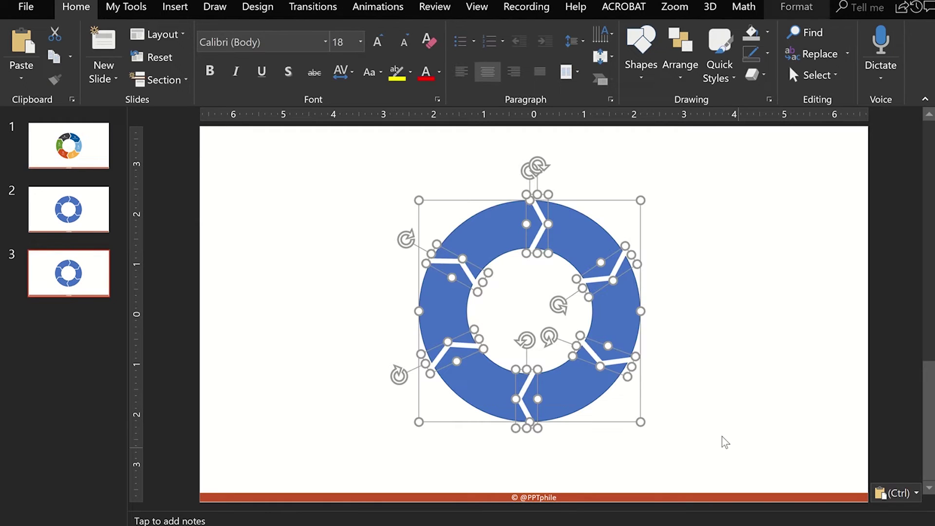
Step: Apply Merge Shapes > Fragment to the ring and gap shapes, then fill the fragments grey
click(789, 15)
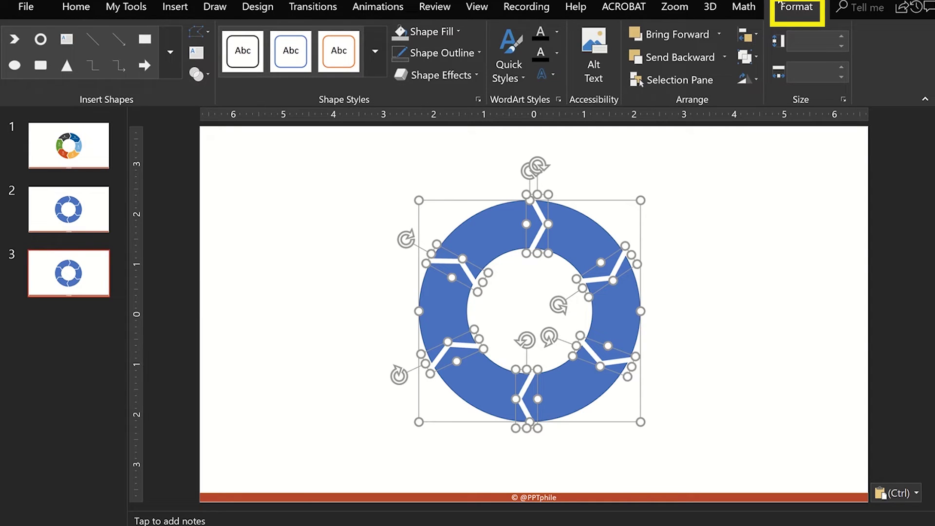
click(206, 80)
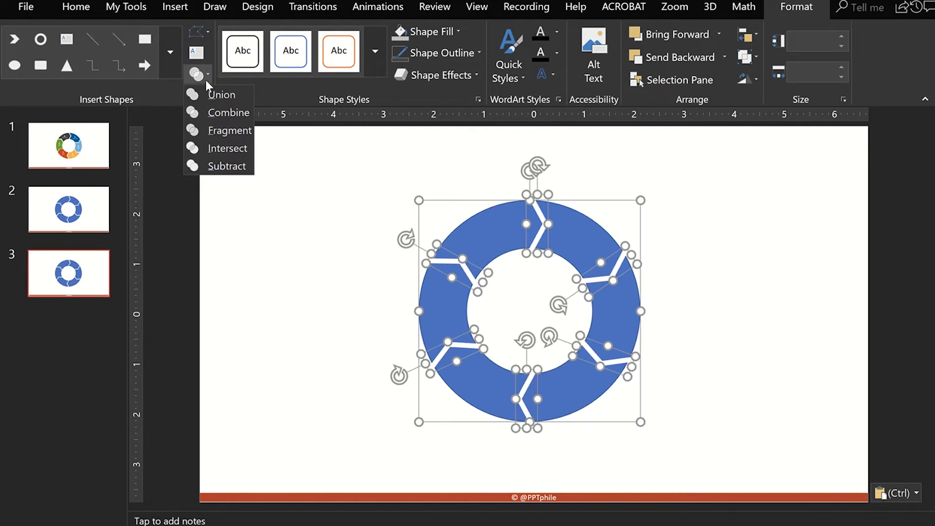
click(237, 131)
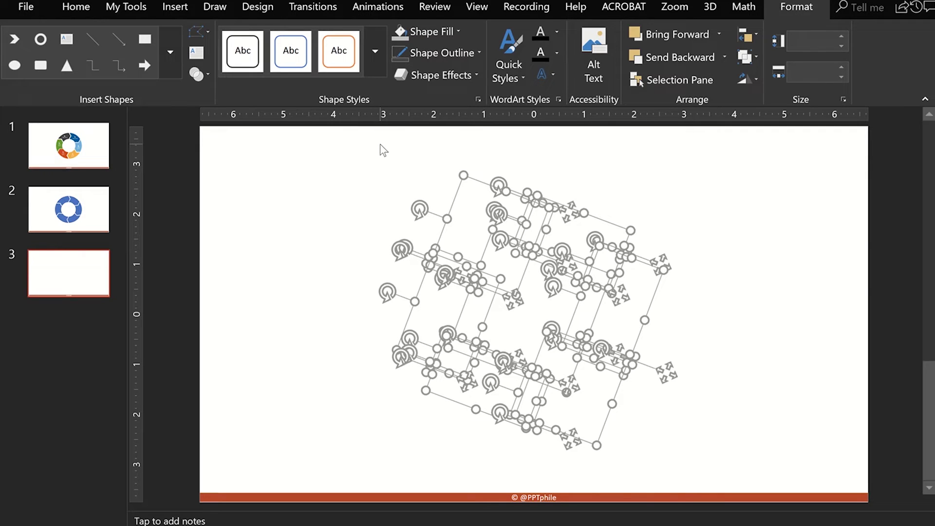
click(399, 33)
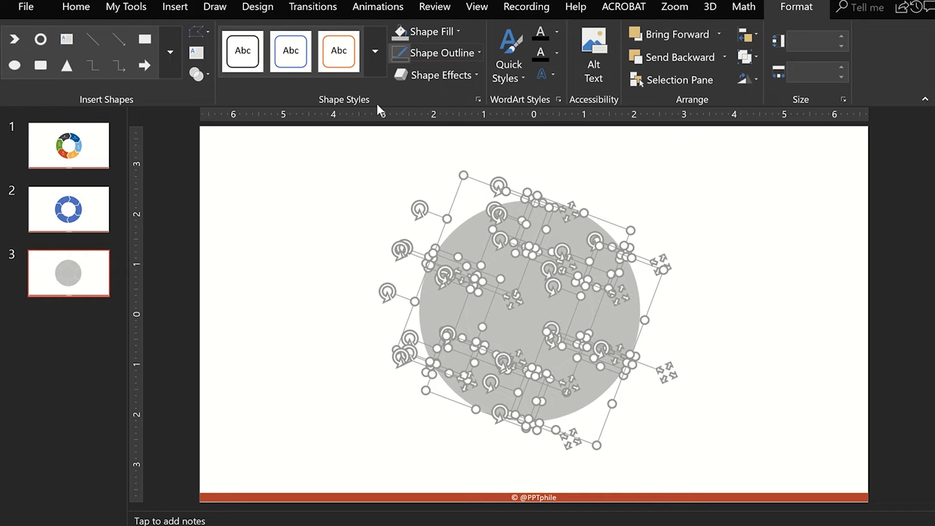
Step: Delete the centre square fragment and the leftover slivers in the top gap
click(350, 234)
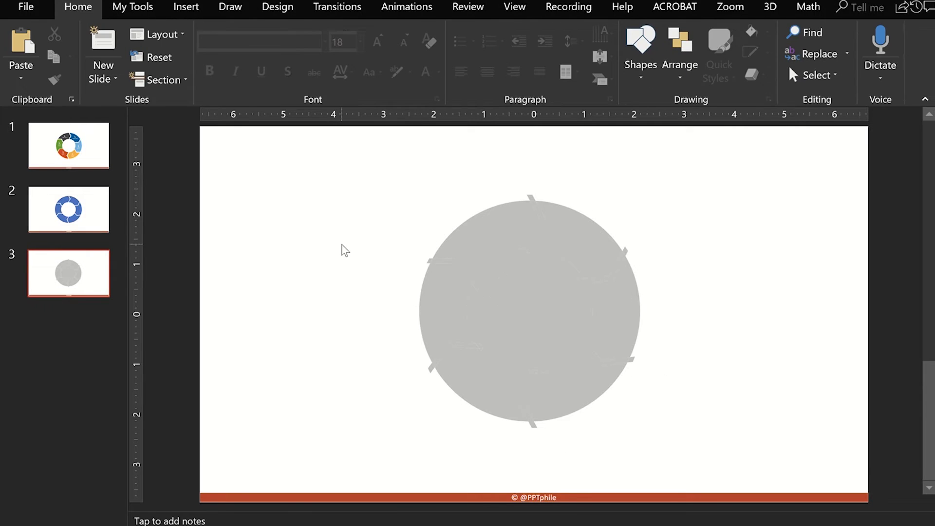
click(540, 310)
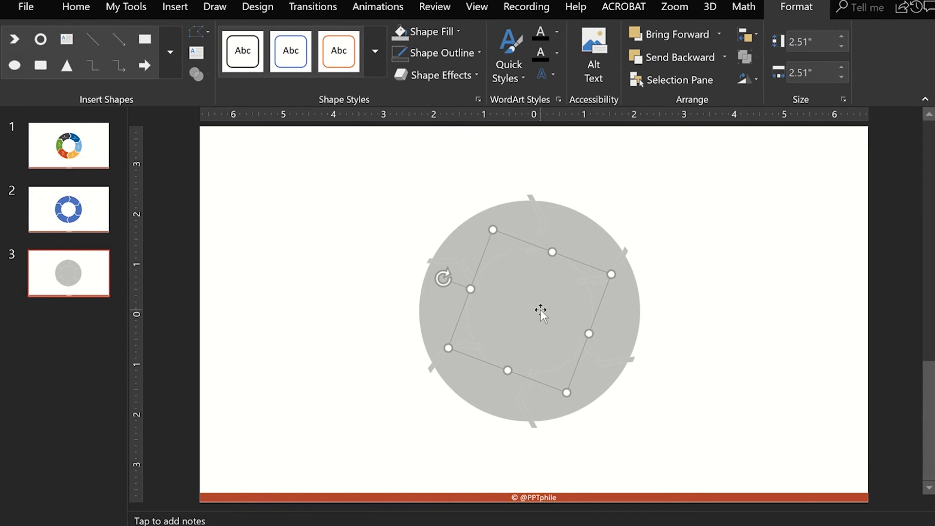
key(Delete)
click(531, 254)
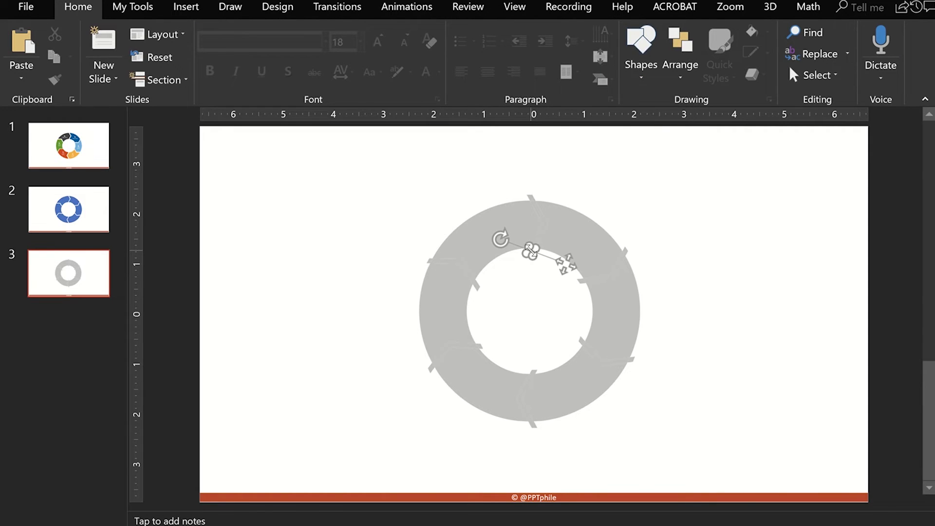
drag(543, 276, 508, 184)
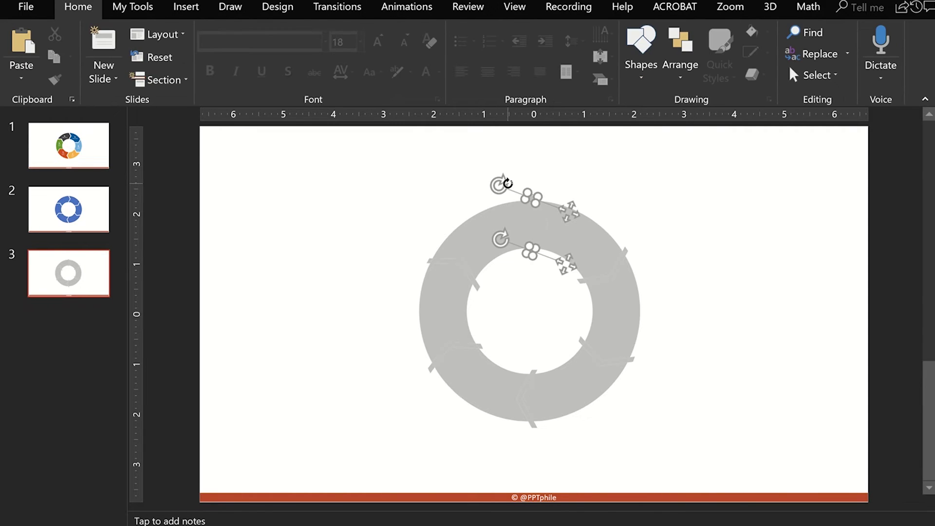
click(507, 187)
drag(574, 274, 581, 286)
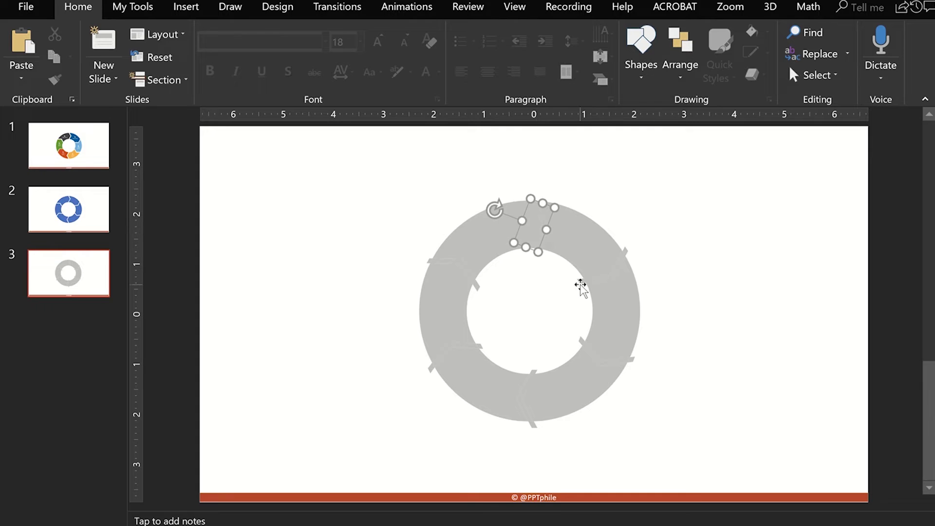
key(Delete)
Step: Clear leftover slivers from the remaining gaps and confirm the right segment stands separate
drag(667, 232, 578, 302)
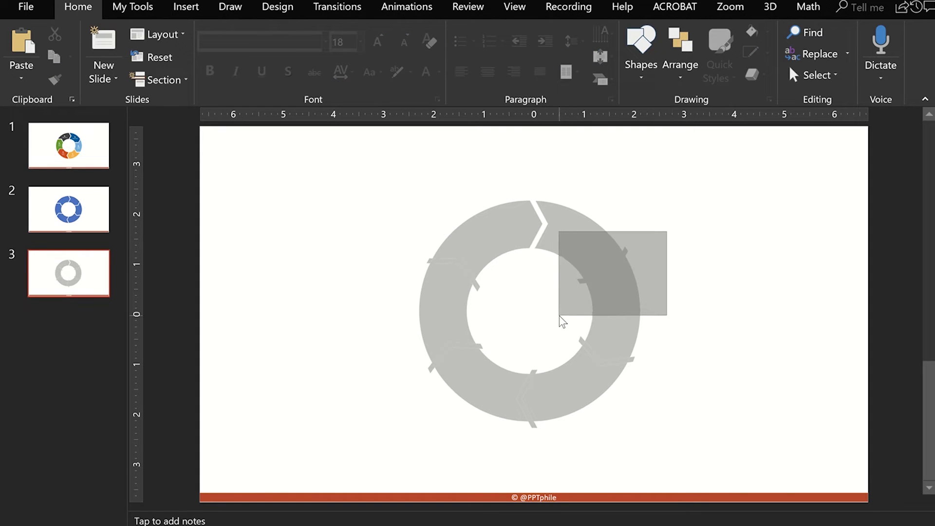
drag(559, 316, 560, 316)
drag(700, 310, 556, 392)
click(528, 347)
drag(557, 338, 478, 466)
click(519, 324)
drag(519, 323, 399, 408)
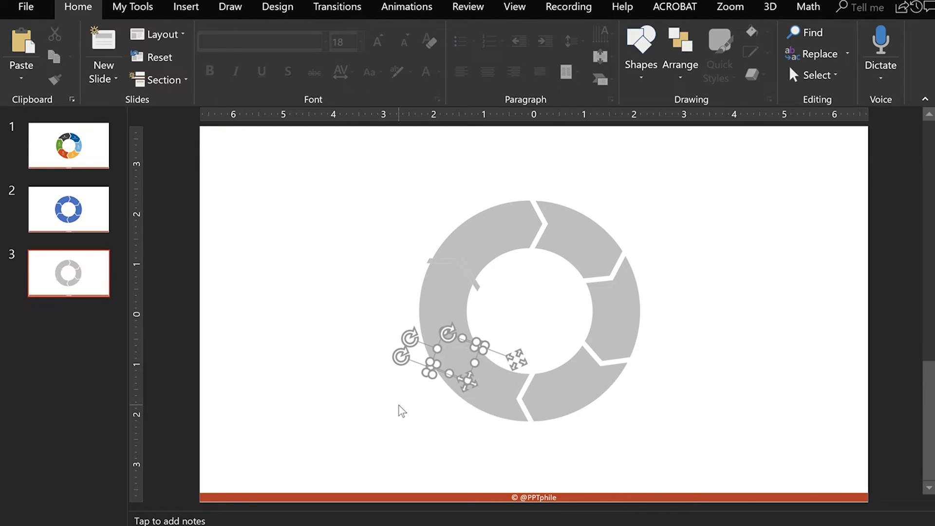
click(495, 313)
drag(422, 274, 351, 232)
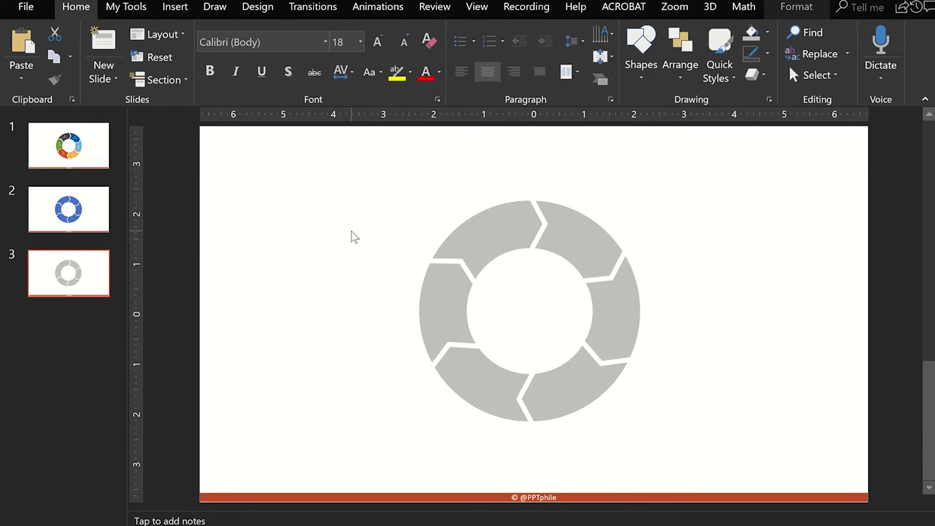
click(352, 232)
drag(634, 310, 744, 294)
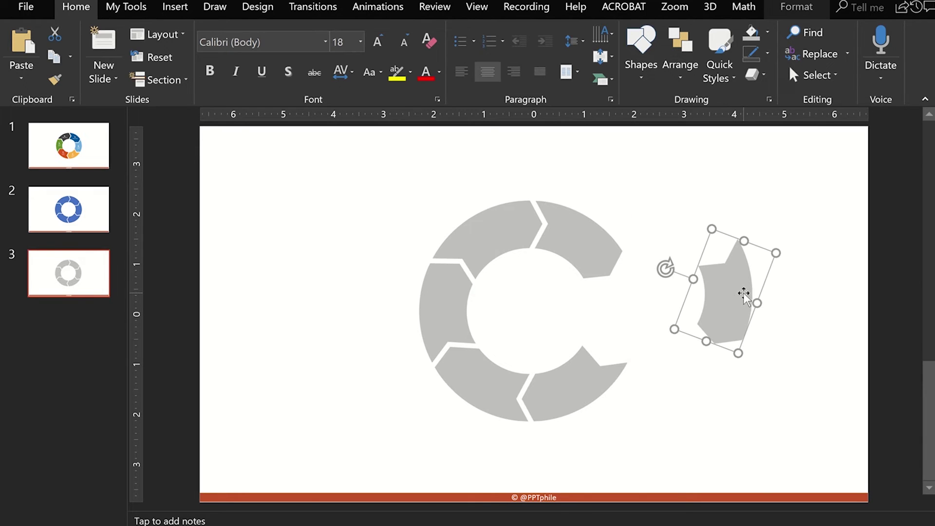
key(ctrl+z)
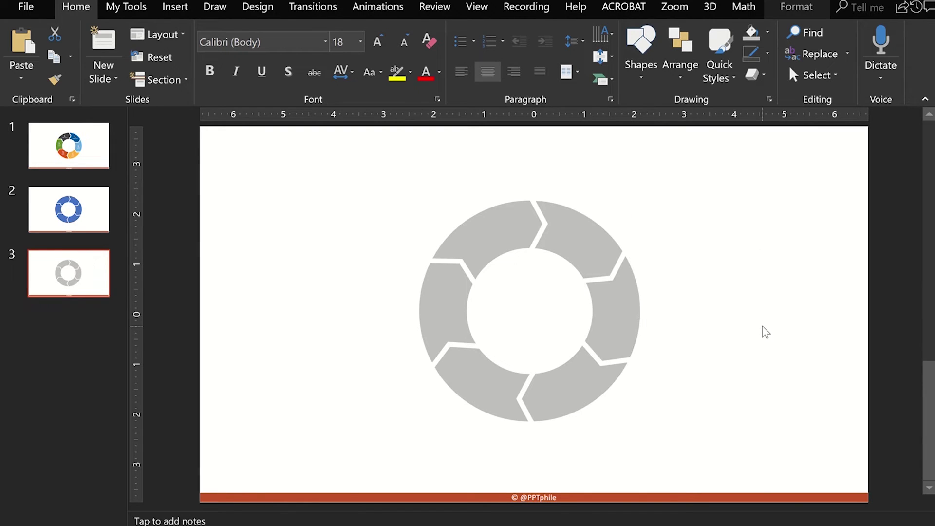
click(766, 332)
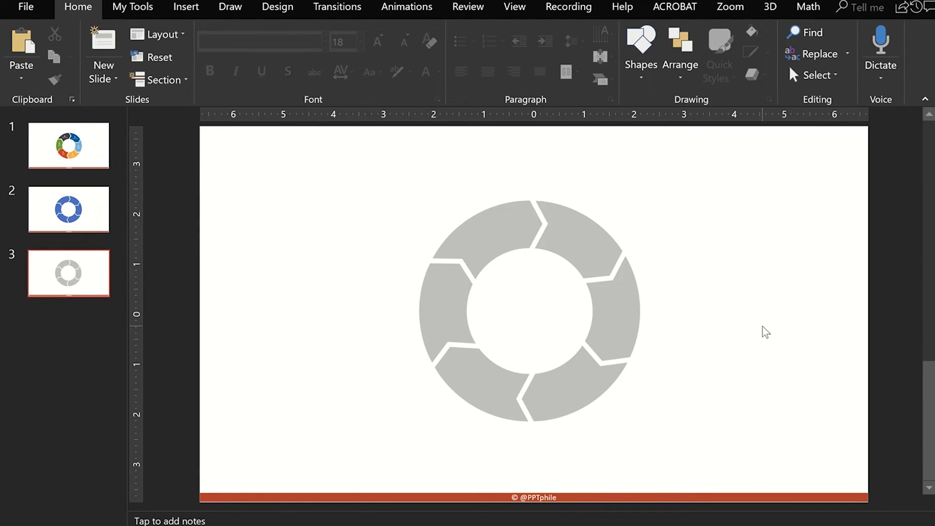
Step: Fill the upper-right, right and lower-right segments blue, orange and yellow
click(568, 244)
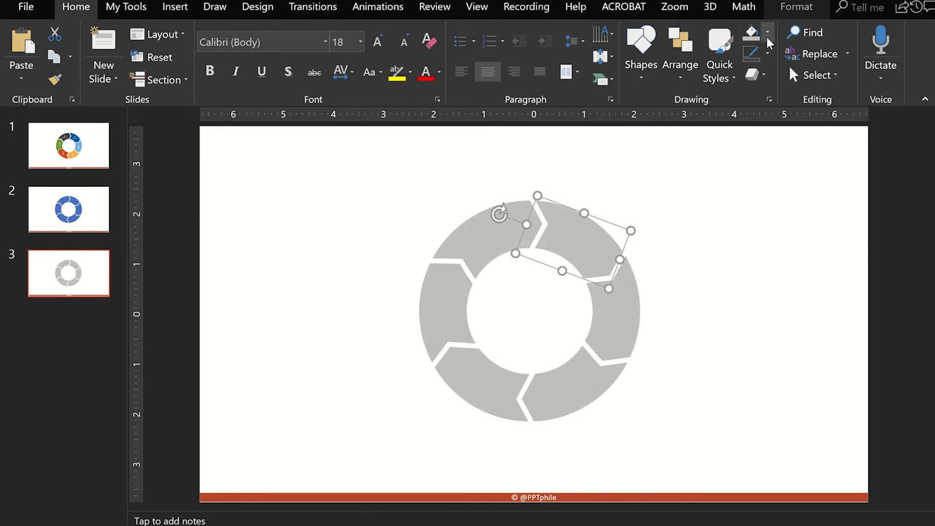
click(767, 32)
click(797, 66)
click(629, 300)
click(768, 32)
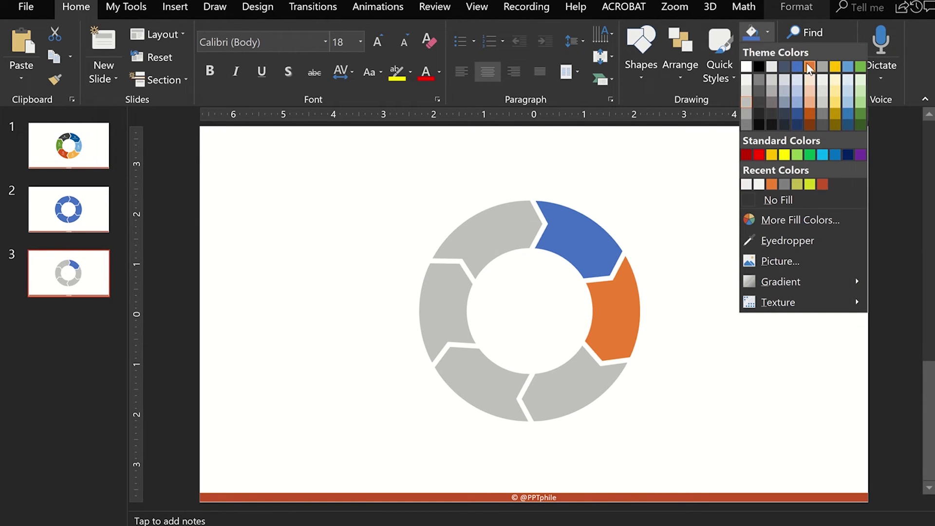
click(810, 66)
click(574, 387)
click(767, 32)
click(836, 68)
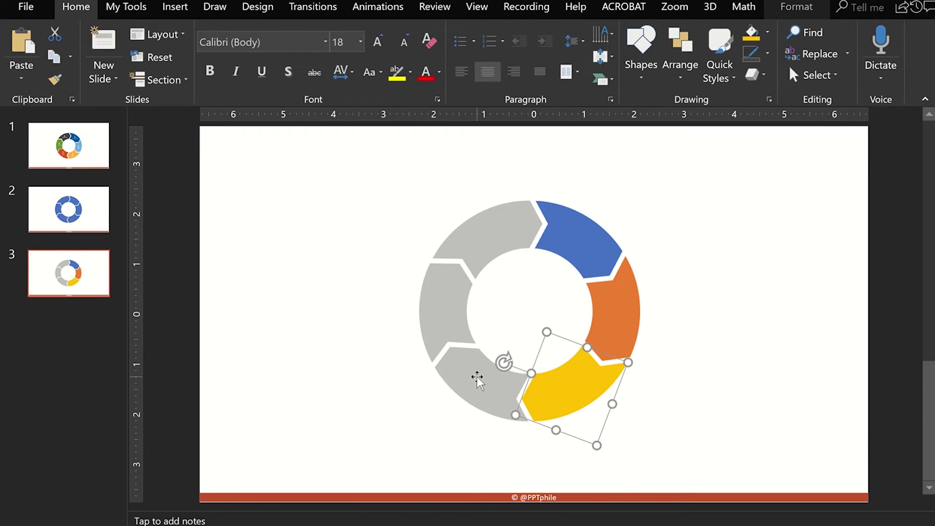
Step: Fill the lower-left, left and upper-left segments light blue, green and purple
click(477, 377)
click(767, 33)
click(848, 66)
click(428, 308)
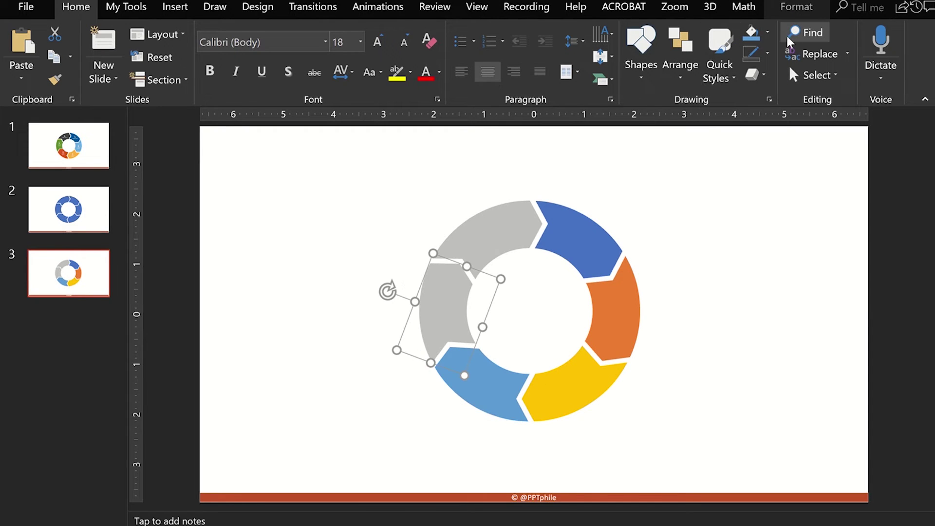
click(767, 32)
click(860, 66)
click(487, 227)
click(767, 32)
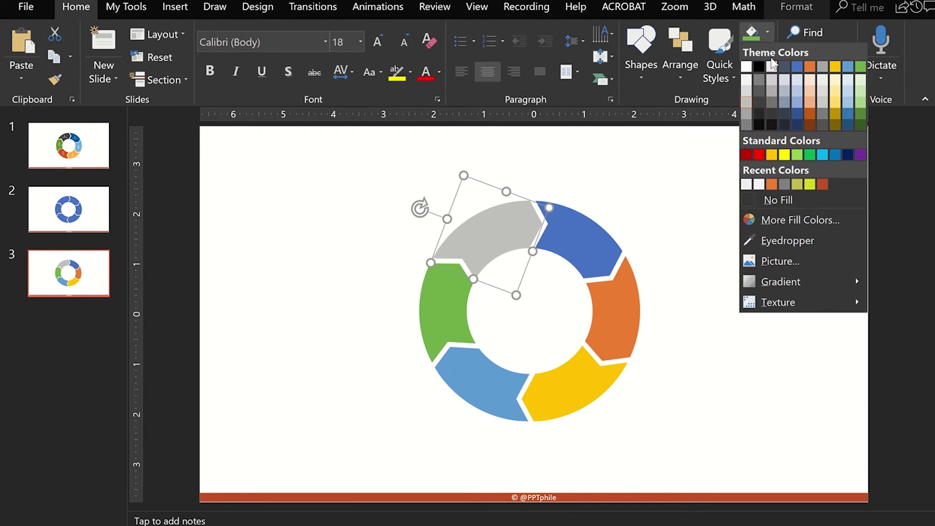
click(861, 152)
key(Escape)
click(179, 7)
click(555, 95)
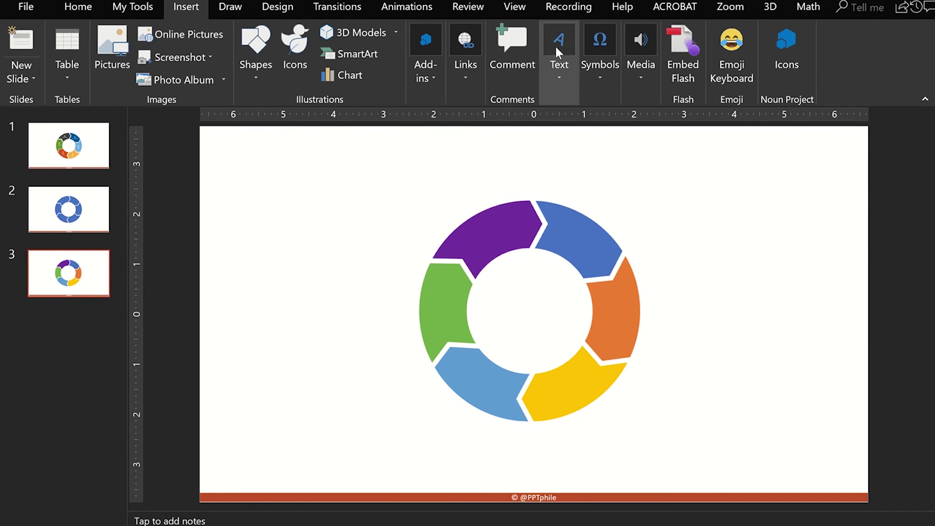
Step: Add a '1. Lorem Ipsum' label on the blue segment with an enlarged bold number
click(643, 207)
text(1. Lorem Ipsum)
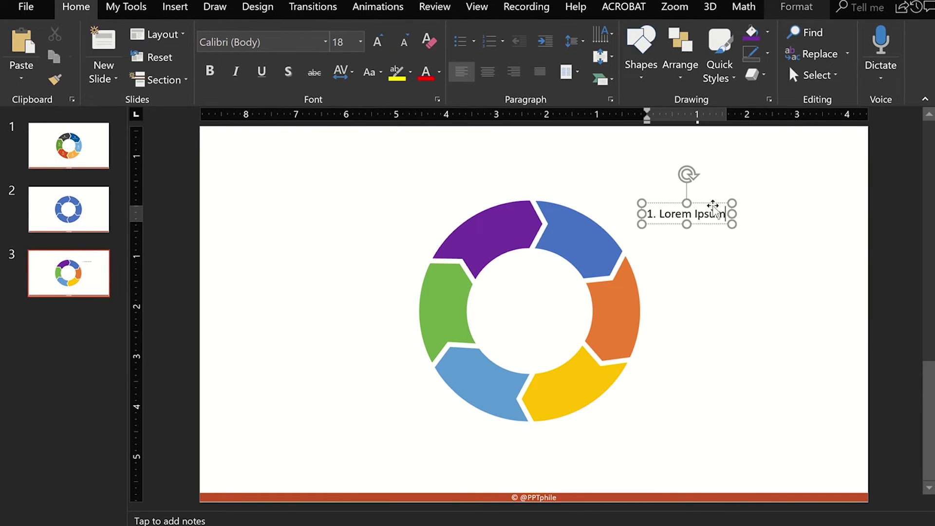
drag(712, 207, 620, 223)
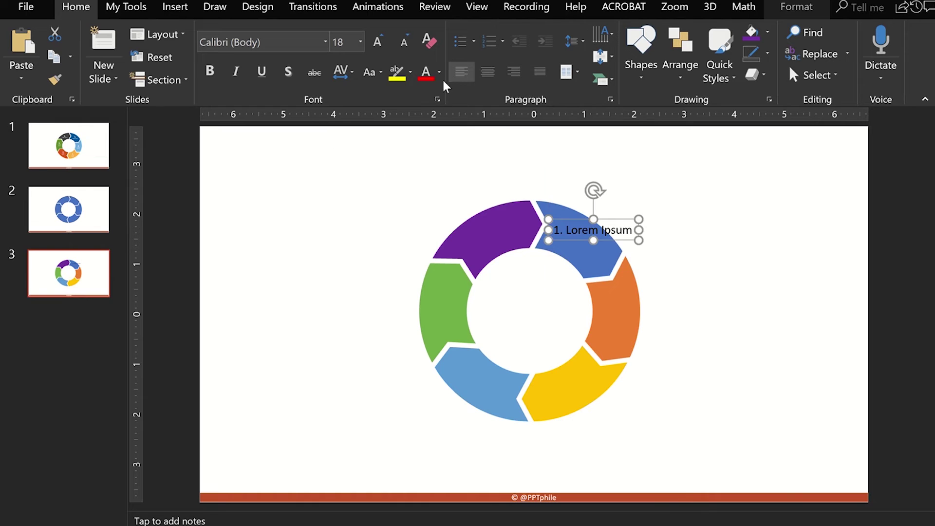
key(Right)
key(Right)
key(Right)
key(Return)
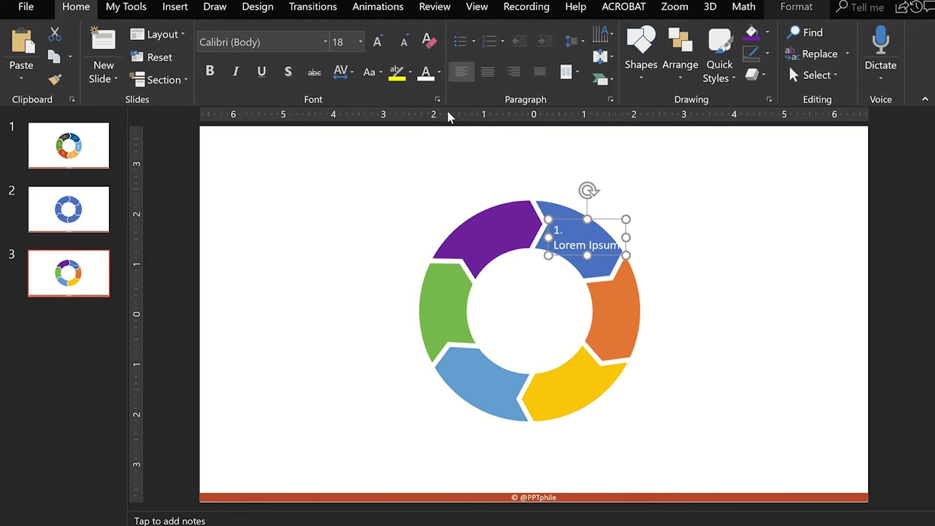
key(shift+Up)
key(ctrl+shift+period)
key(ctrl+shift+period)
key(ctrl+b)
Step: Shrink the Lorem Ipsum caption to 14 pt and position label 1 on the blue segment
drag(616, 218, 620, 210)
key(Return)
key(Left)
key(Down)
key(shift+End)
key(ctrl+shift+comma)
key(ctrl+shift+comma)
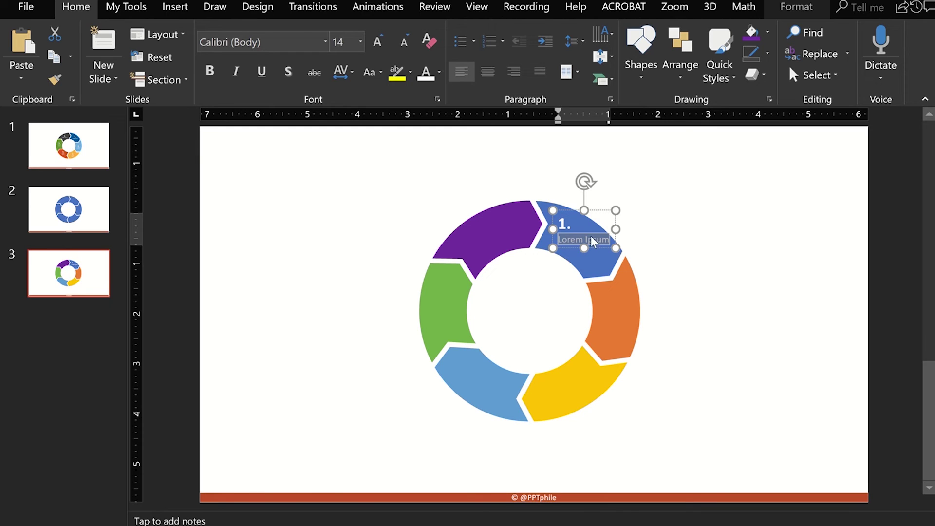
key(Escape)
key(Escape)
click(602, 245)
drag(603, 249, 598, 250)
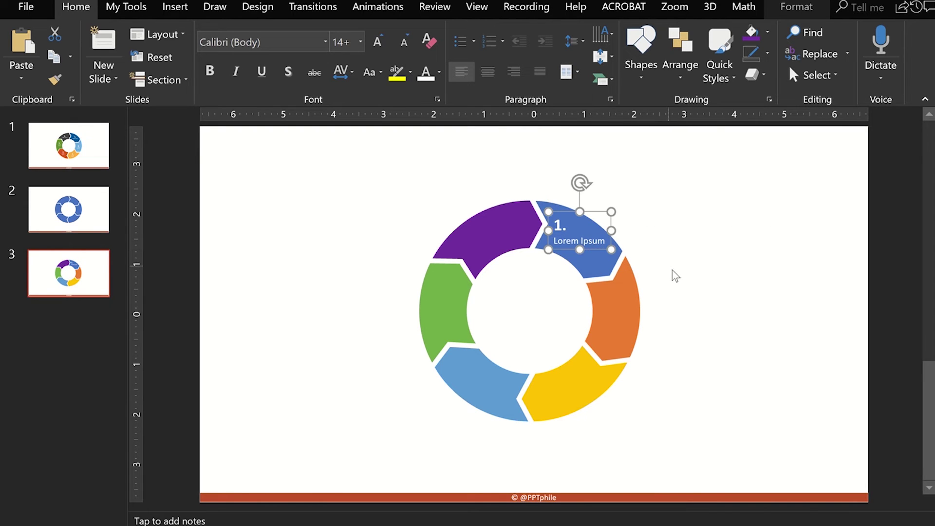
Step: Paste a copy of the label onto the orange segment as label 2
key(ctrl+v)
drag(608, 218, 654, 294)
key(F2)
key(ctrl+Left)
key(Return)
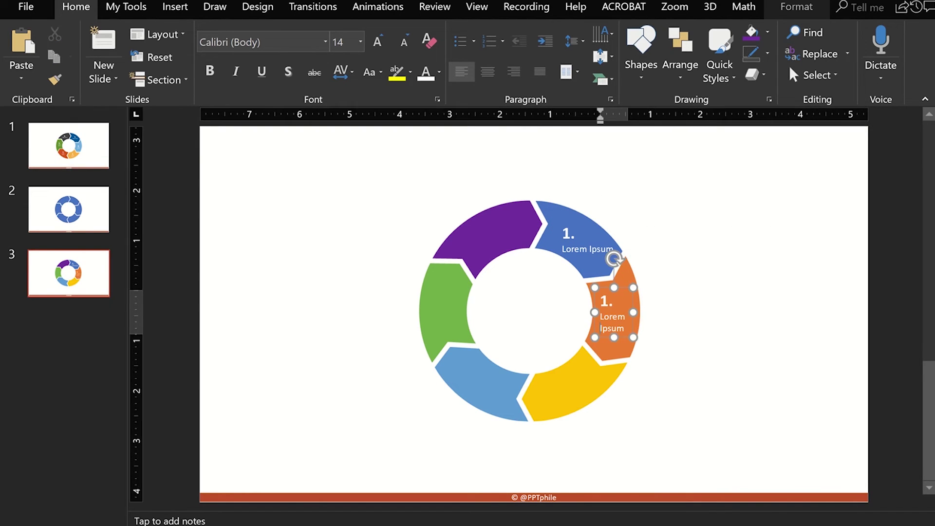
Step: Copy label 2 onto the yellow segment, keeping 'Lorem Ipsum' on one line
key(ctrl+c)
key(ctrl+v)
drag(627, 290, 581, 369)
key(Escape)
key(Up)
click(558, 394)
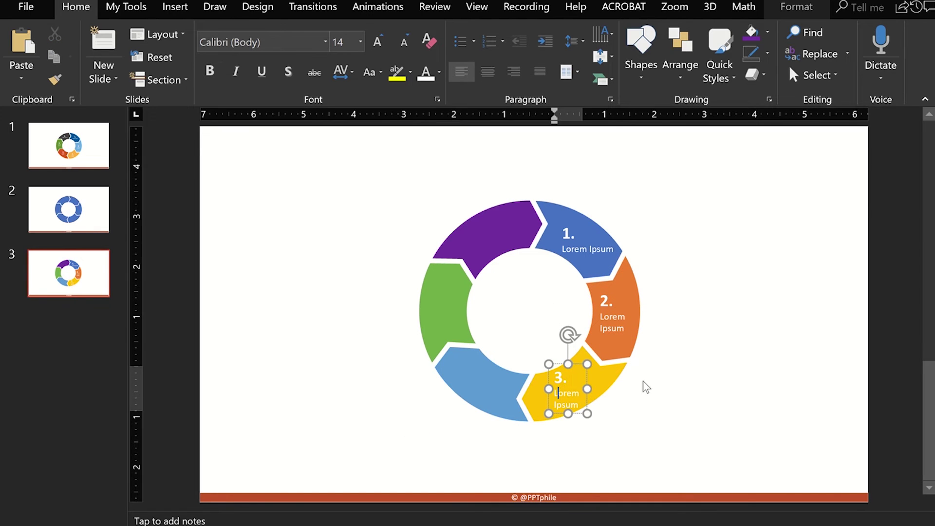
key(End)
key(Delete)
Step: Right-align the number 3 label and nudge it into place on the yellow segment
key(Escape)
key(Left)
key(Left)
key(Down)
key(ctrl+Left)
key(ctrl+Left)
key(ctrl+r)
key(Left)
key(Left)
key(Left)
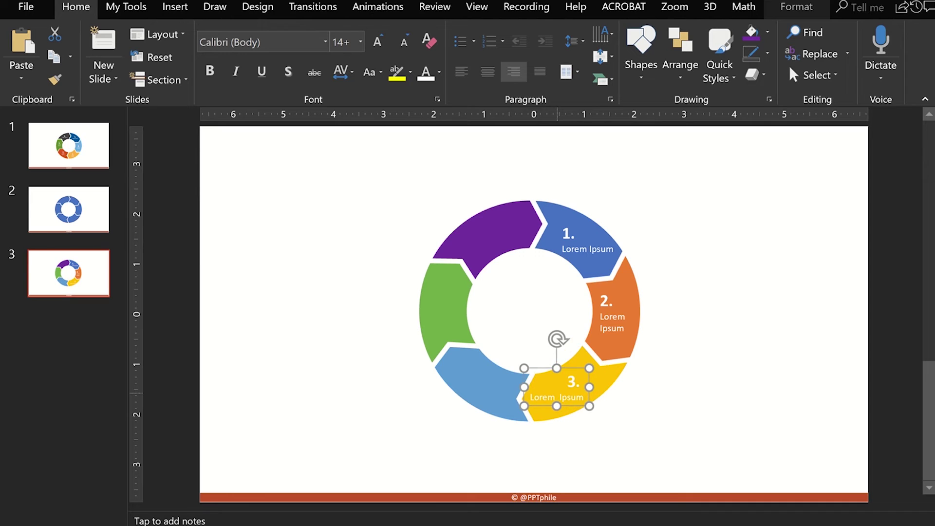
key(ctrl+Up)
key(ctrl+Up)
key(ctrl+Up)
key(ctrl+Right)
key(ctrl+Right)
key(ctrl+Right)
Step: Copy label 1 onto the light-blue segment and renumber it 4
click(588, 244)
key(ctrl+c)
key(ctrl+v)
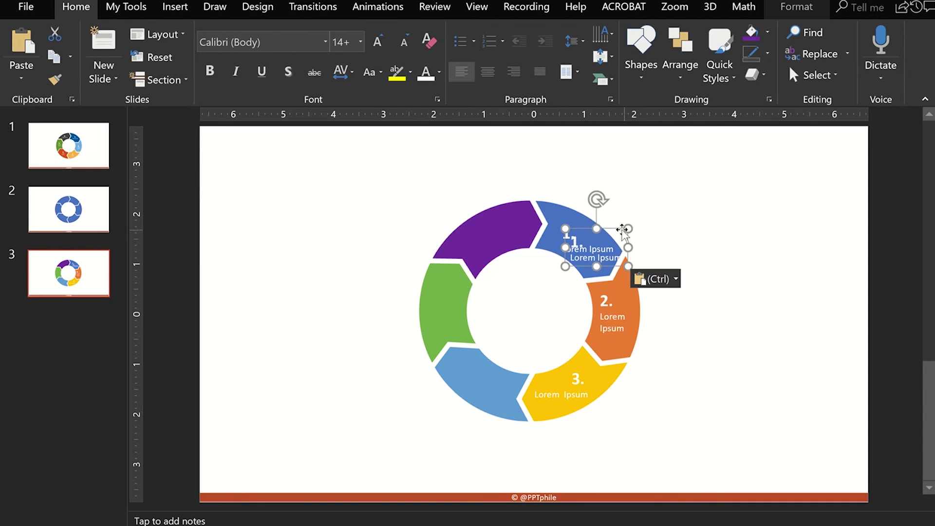
drag(599, 249, 505, 355)
key(Delete)
text(4)
key(Escape)
key(Up)
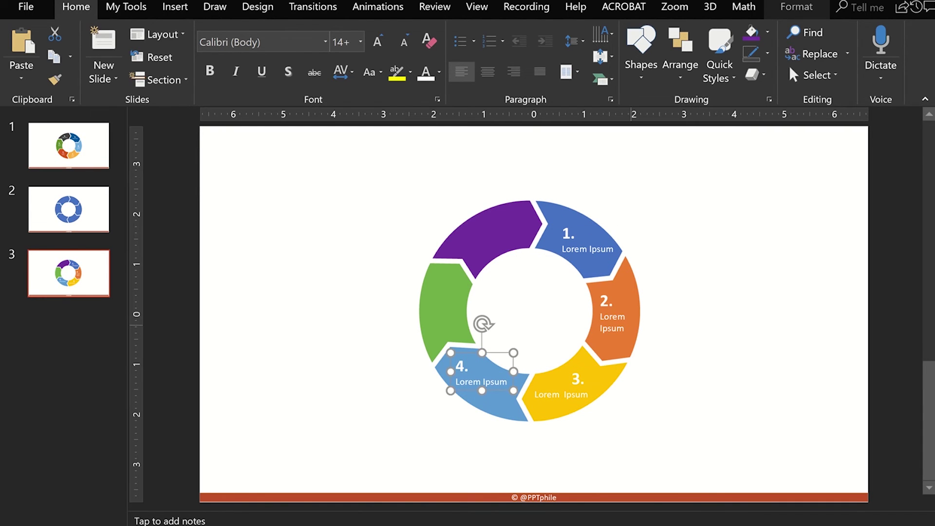
Step: Copy label 4 onto the green segment and renumber it 5
key(ctrl+c)
key(ctrl+v)
drag(503, 360, 466, 268)
click(433, 283)
key(Delete)
text(5)
key(Escape)
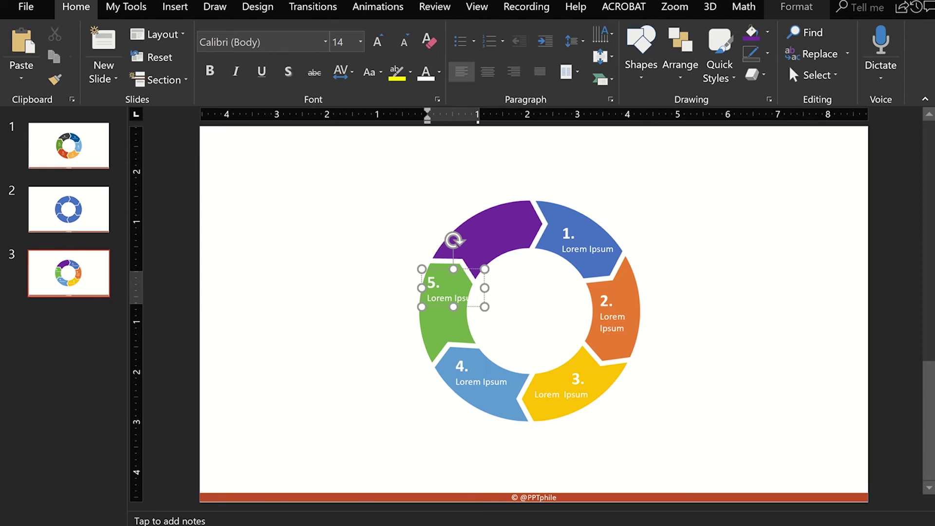
key(shift+Left)
key(shift+Left)
key(shift+Left)
key(shift+Left)
key(shift+Left)
Step: Place a right-aligned number 6 label on the purple segment
click(590, 234)
drag(607, 219, 511, 208)
click(466, 234)
key(Escape)
key(ctrl+r)
key(Up)
key(Up)
key(Up)
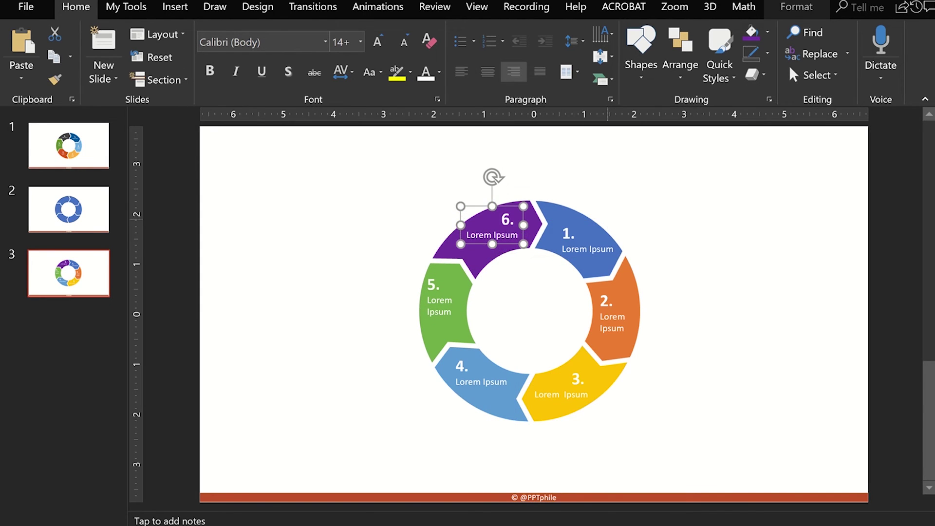
click(728, 258)
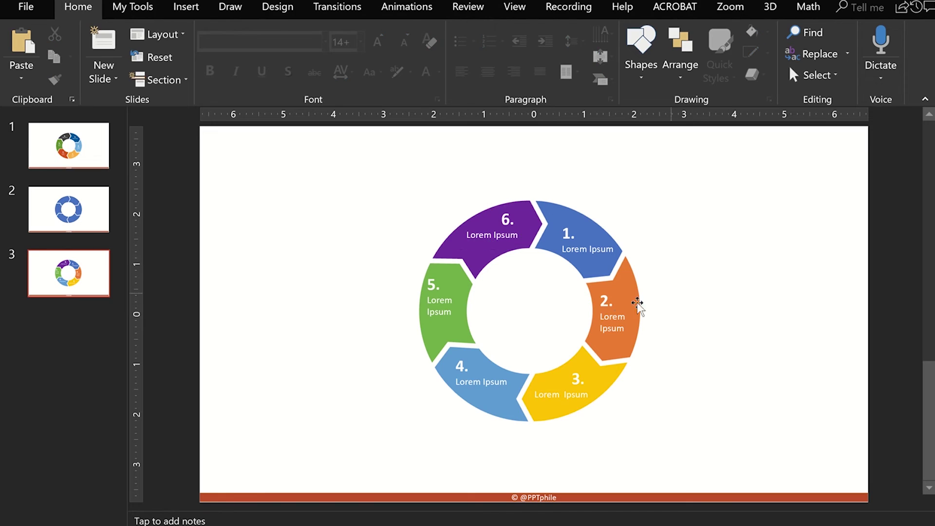
Step: Duplicate slide 2 with the plain blue ring as a new slide 4
click(71, 220)
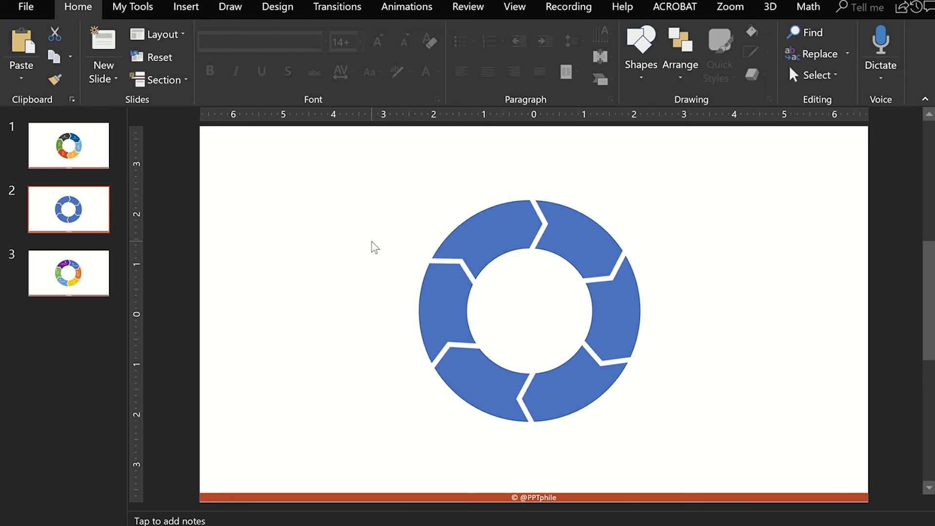
click(73, 218)
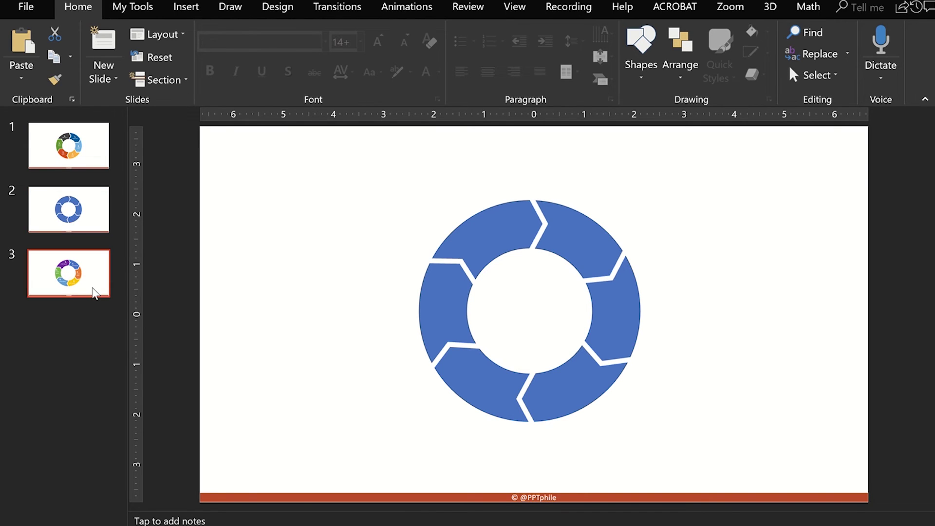
key(ctrl+v)
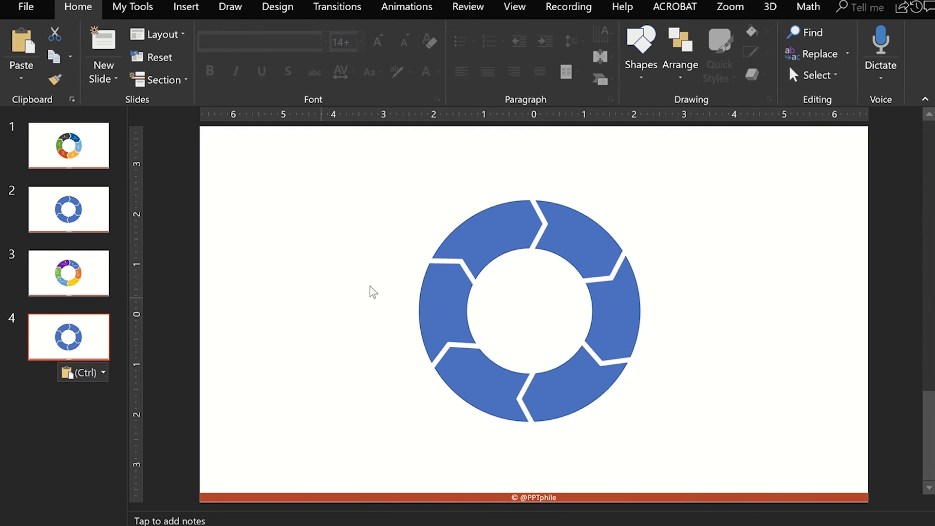
Step: Delete the right, lower-right and lower-left zigzag separators from the ring
drag(396, 230, 497, 295)
click(692, 239)
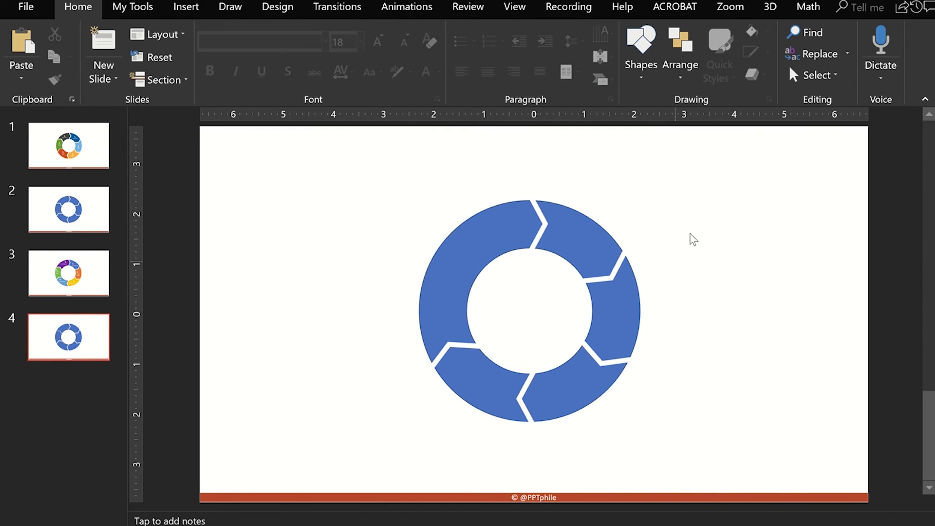
drag(687, 231, 560, 321)
key(Delete)
drag(686, 323, 568, 389)
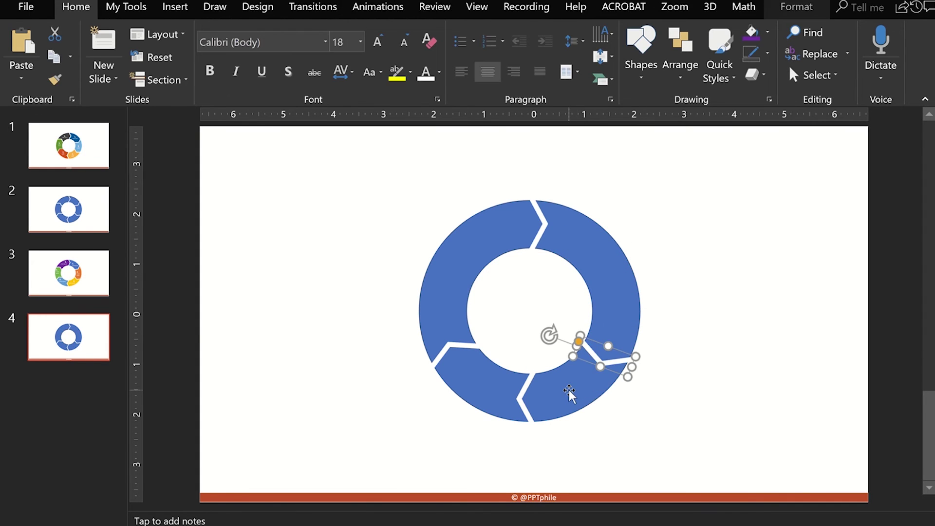
key(Delete)
drag(521, 316, 392, 386)
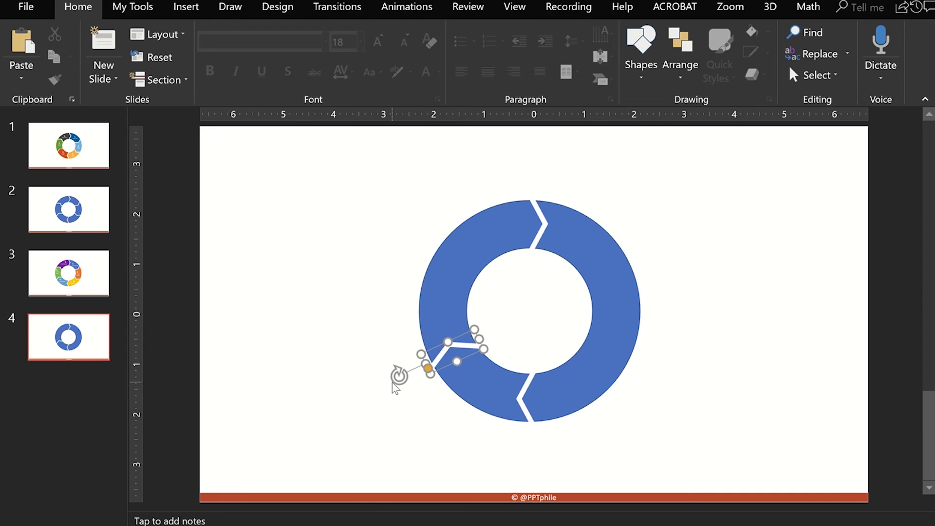
key(Delete)
Step: Copy and group the two remaining separators, rotate them 90° left, and centre them on the ring
drag(491, 170, 574, 437)
key(ctrl+c)
key(ctrl+v)
key(ctrl+g)
click(126, 7)
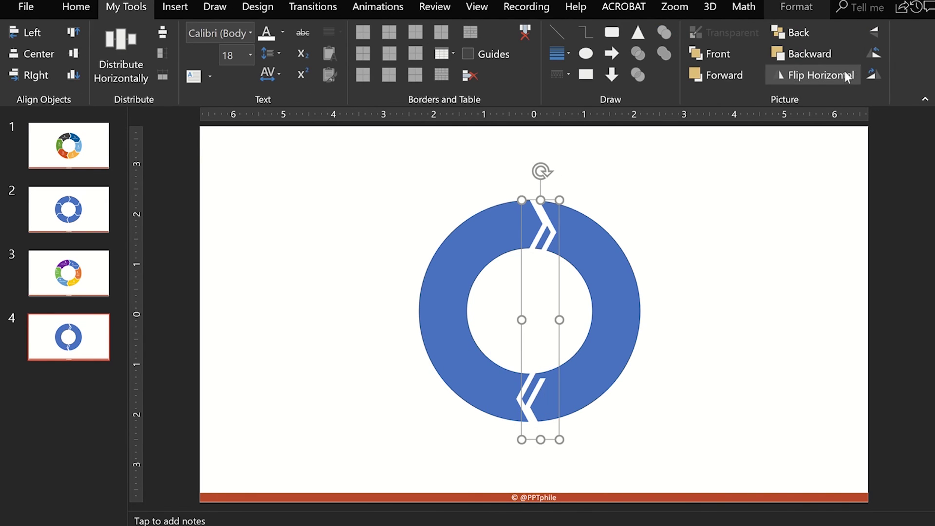
click(874, 53)
drag(651, 300, 641, 294)
click(735, 248)
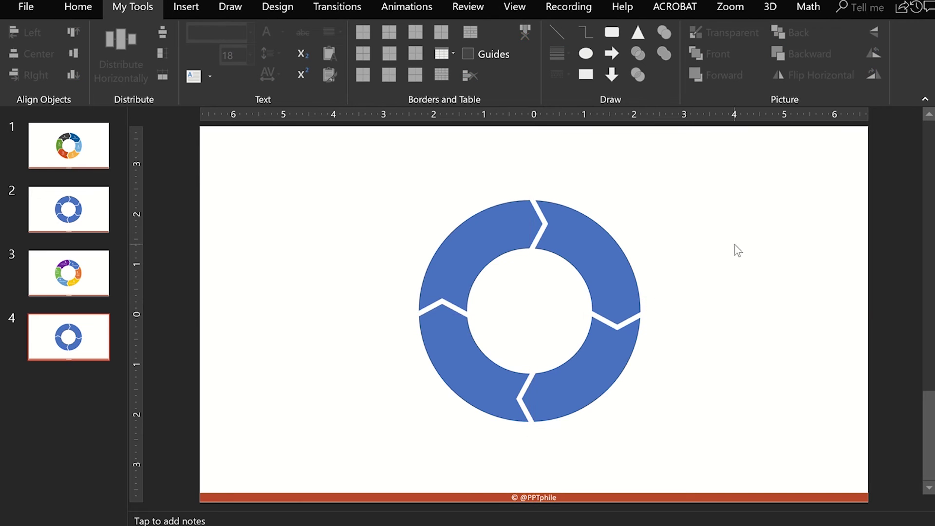
drag(751, 182, 346, 476)
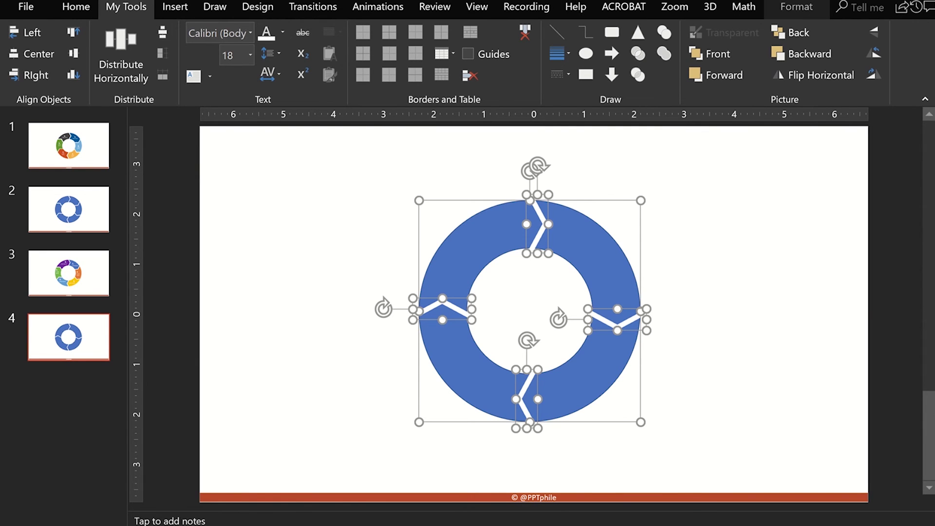
Step: Fragment the ring along the separators using Merge Shapes, filling the pieces purple
click(795, 7)
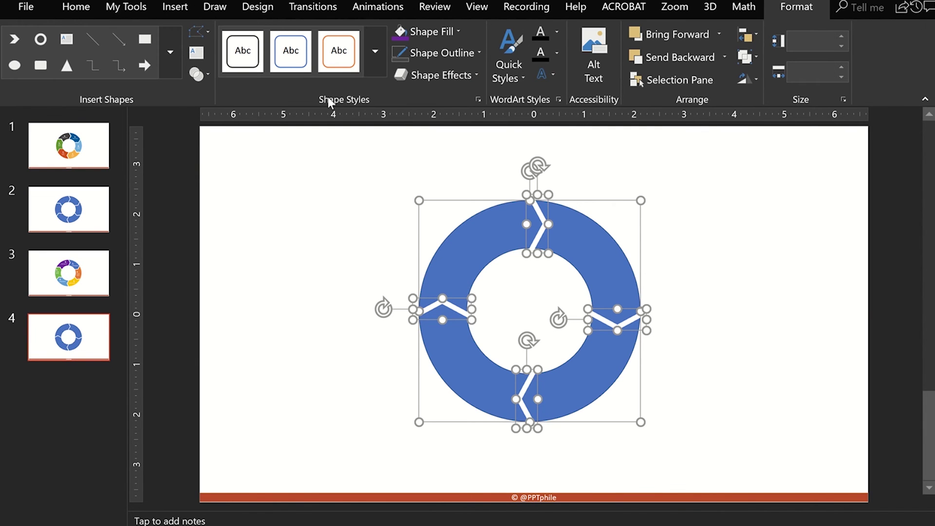
click(203, 74)
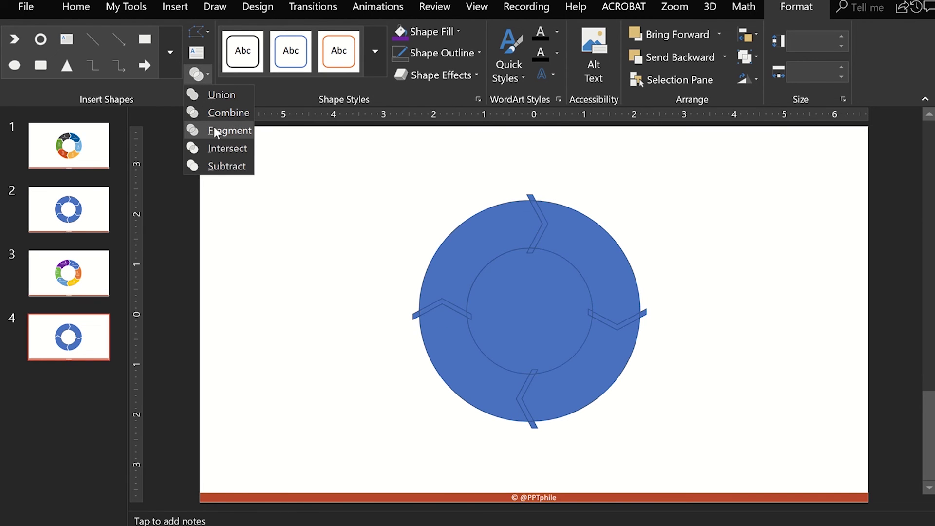
click(214, 130)
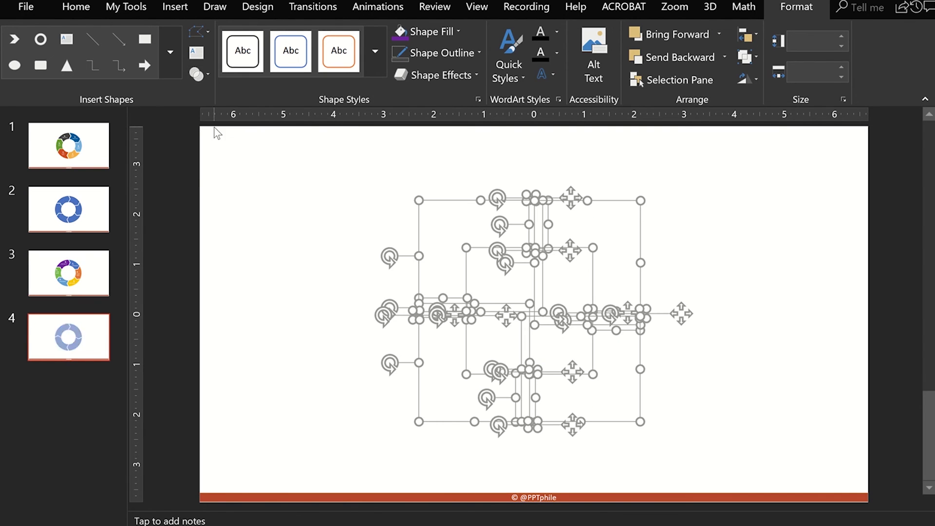
click(411, 33)
click(313, 217)
Step: Delete the centre circle and the four leftover chevron scraps
click(495, 285)
key(Delete)
drag(576, 158, 485, 318)
key(Delete)
drag(718, 278, 537, 360)
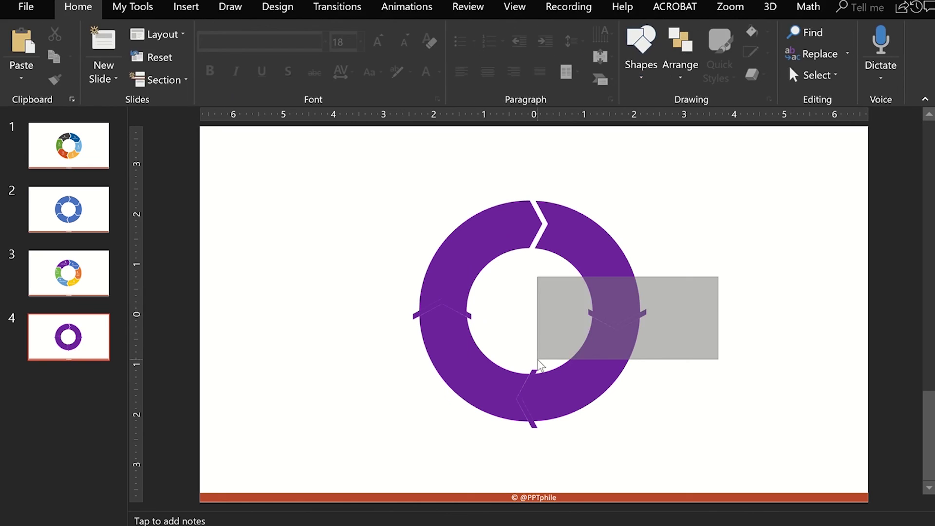
key(Delete)
drag(553, 322, 504, 445)
key(Delete)
drag(511, 343, 343, 275)
key(Delete)
Step: Fill the upper-right ring segment orange
click(486, 238)
click(587, 253)
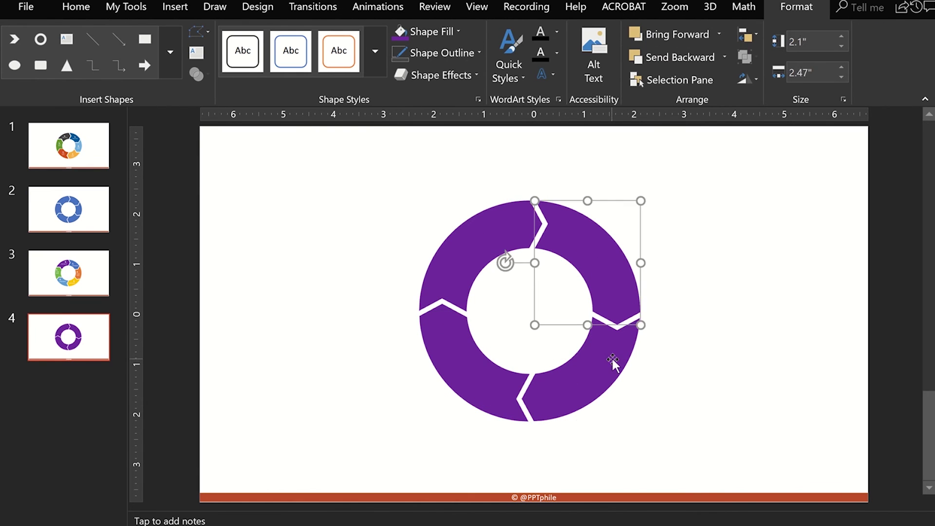
click(610, 355)
click(461, 359)
click(609, 253)
click(458, 31)
click(458, 66)
Step: Fill the lower-right segment yellow, lower-left light blue, and upper-left green
click(584, 380)
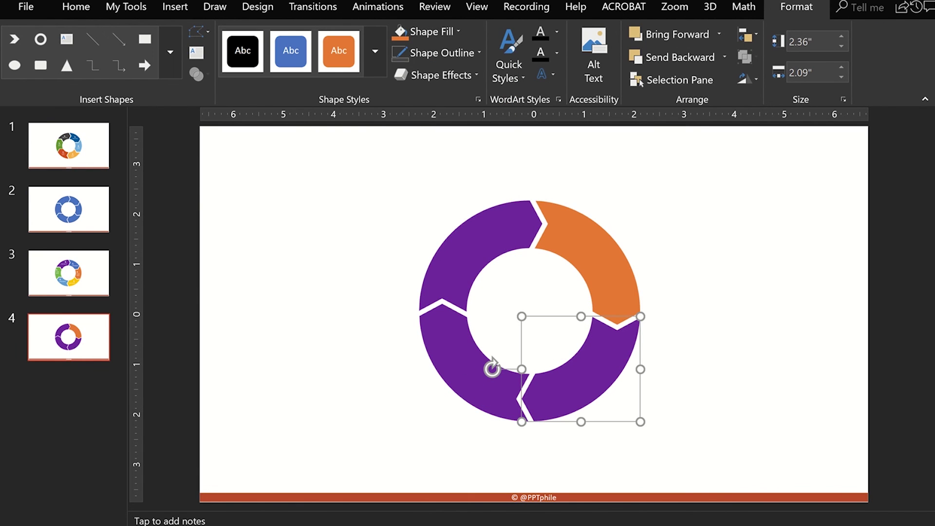
click(457, 31)
click(489, 68)
click(453, 380)
click(458, 31)
click(497, 66)
click(463, 234)
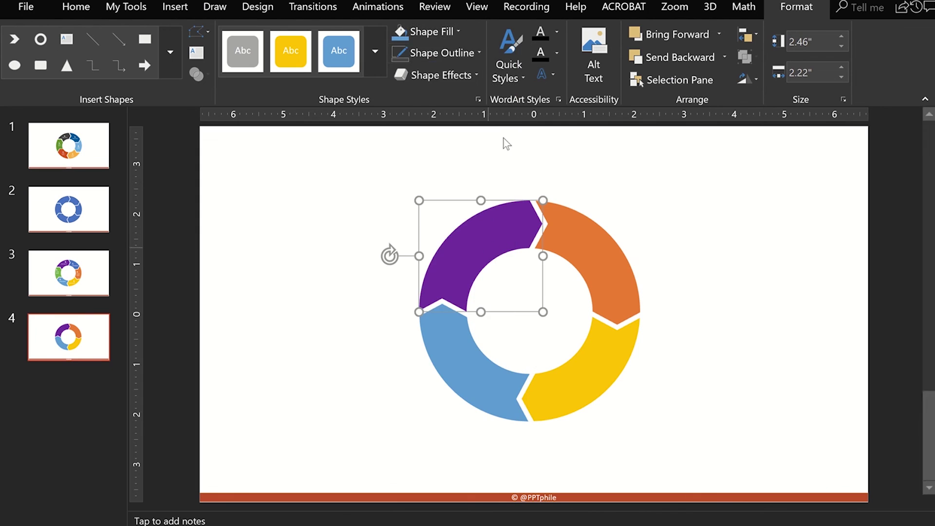
click(458, 31)
click(507, 67)
click(696, 241)
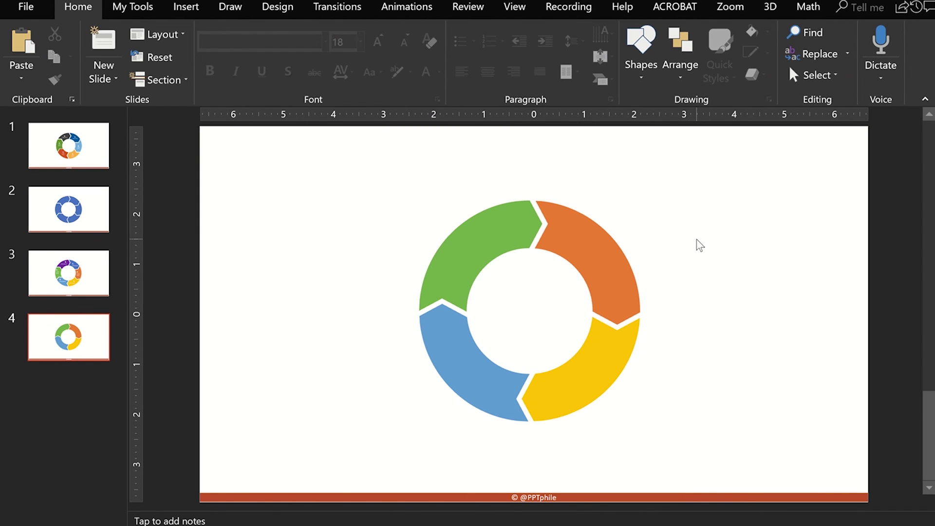